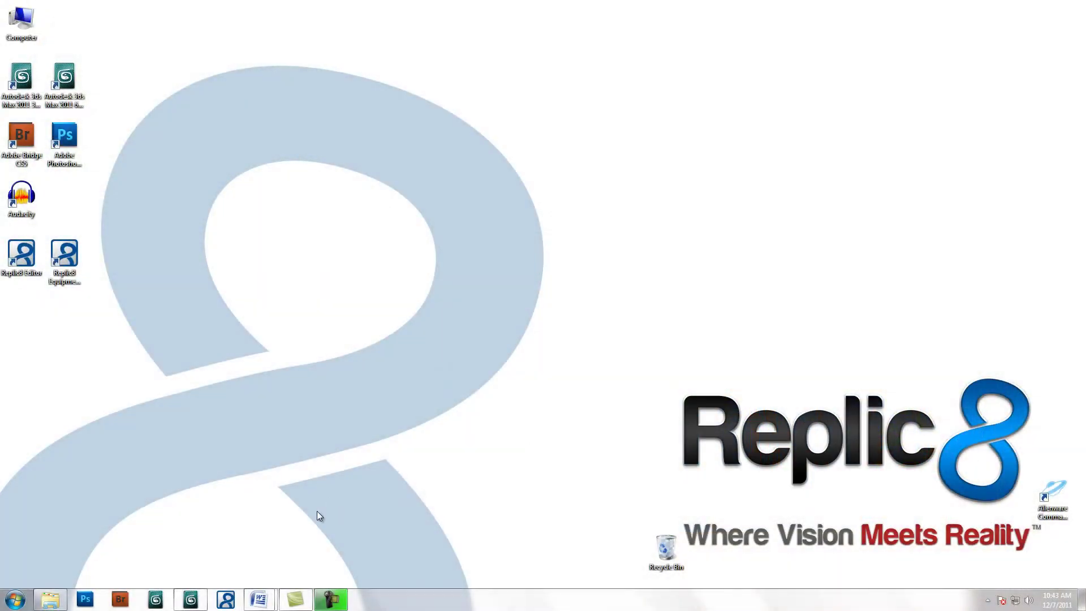
Restore the 'Untitled - Autodesk 3ds Max 2011' window from its taskbar preview
mouse_move(190, 602)
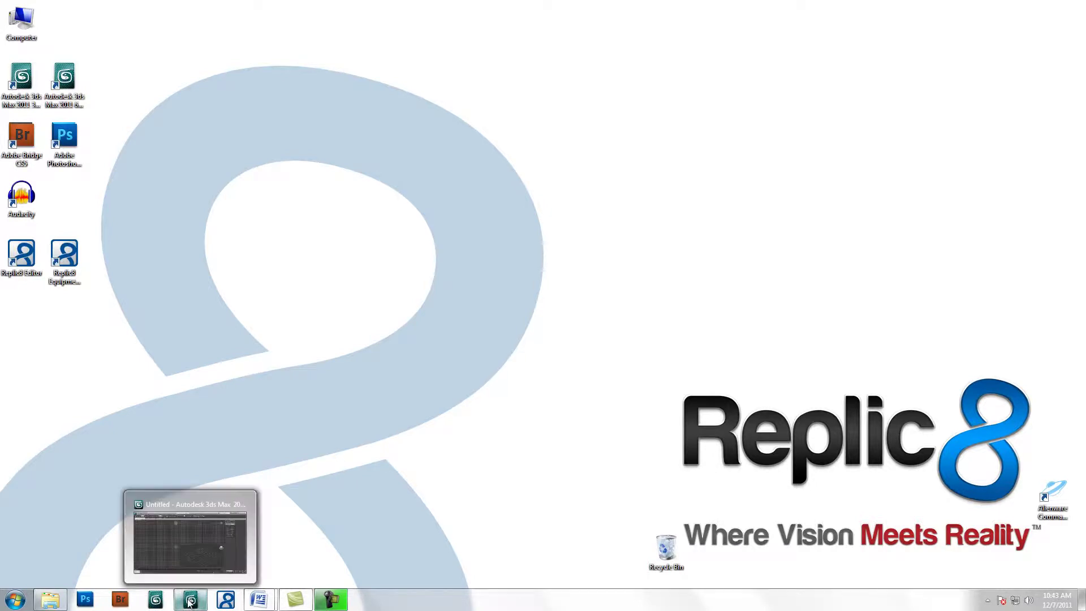
click(190, 600)
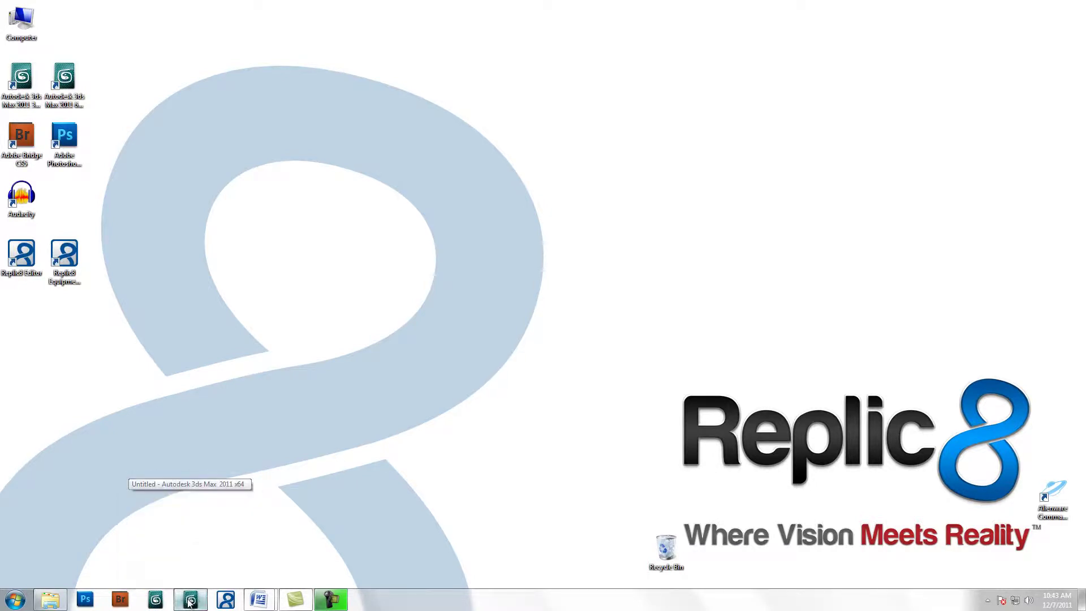
mouse_move(654, 422)
alt+middle_down()
mouse_move(628, 434)
mouse_move(643, 441)
mouse_move(650, 432)
mouse_move(624, 441)
mouse_move(668, 432)
alt+middle_up()
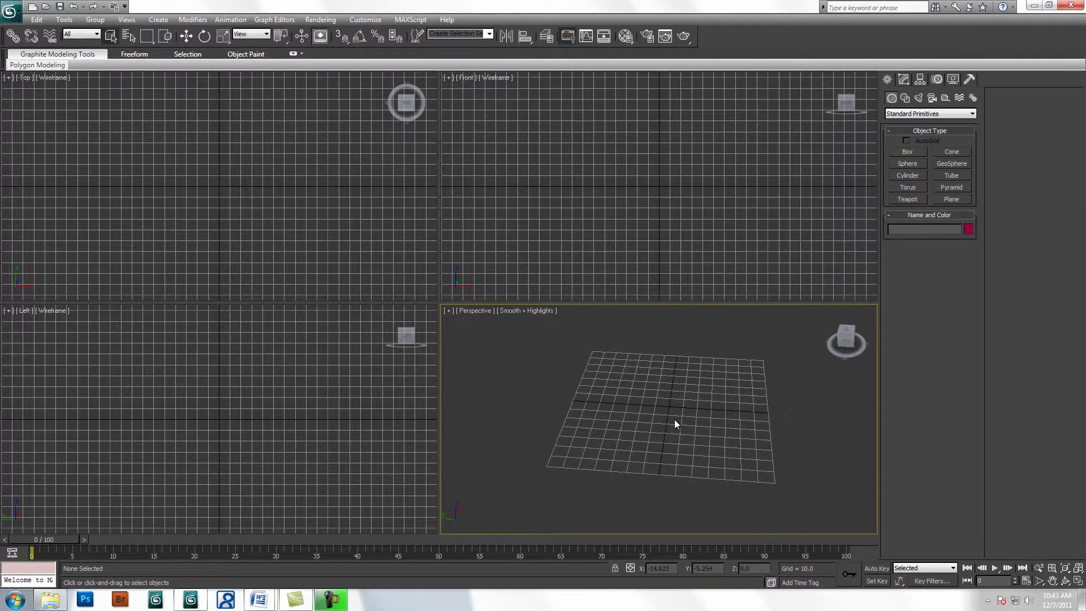
scroll(674, 420, up, 4)
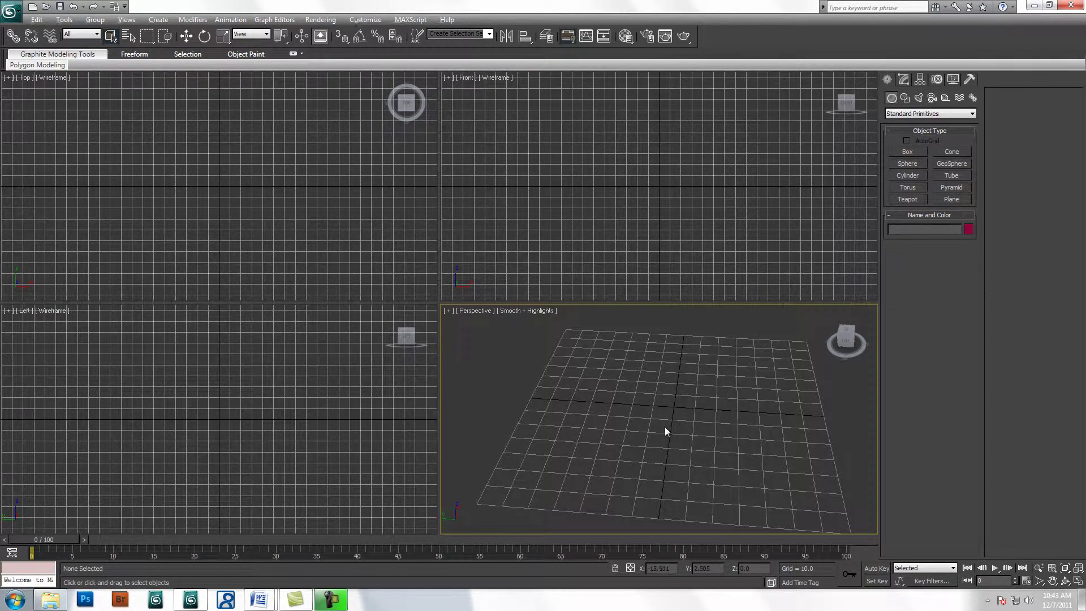
mouse_move(665, 427)
alt+middle_down()
mouse_move(681, 426)
mouse_move(670, 422)
alt+middle_up()
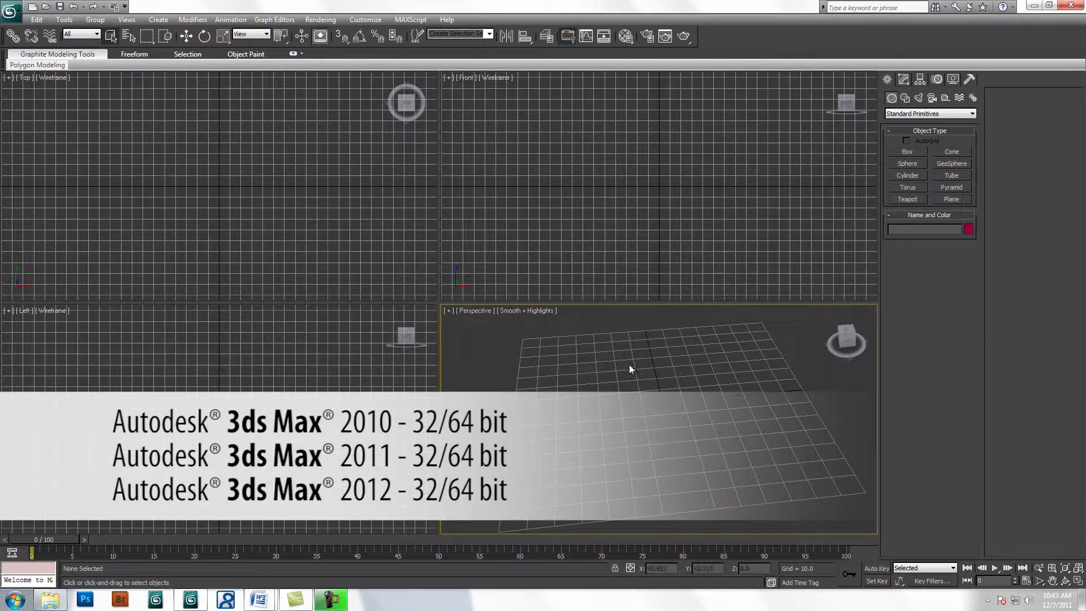
click(7, 17)
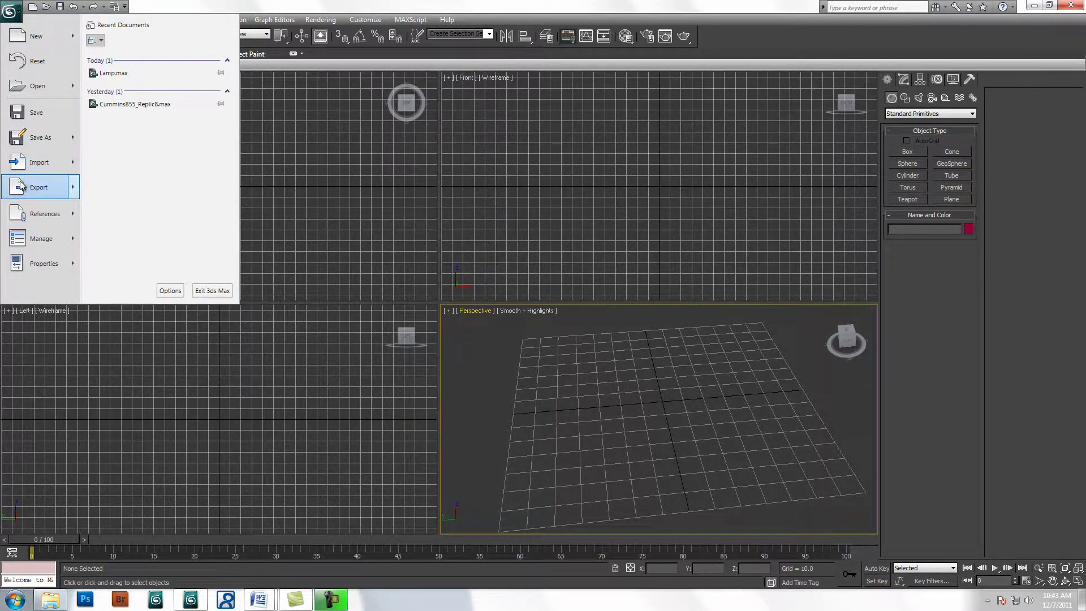
mouse_move(20, 187)
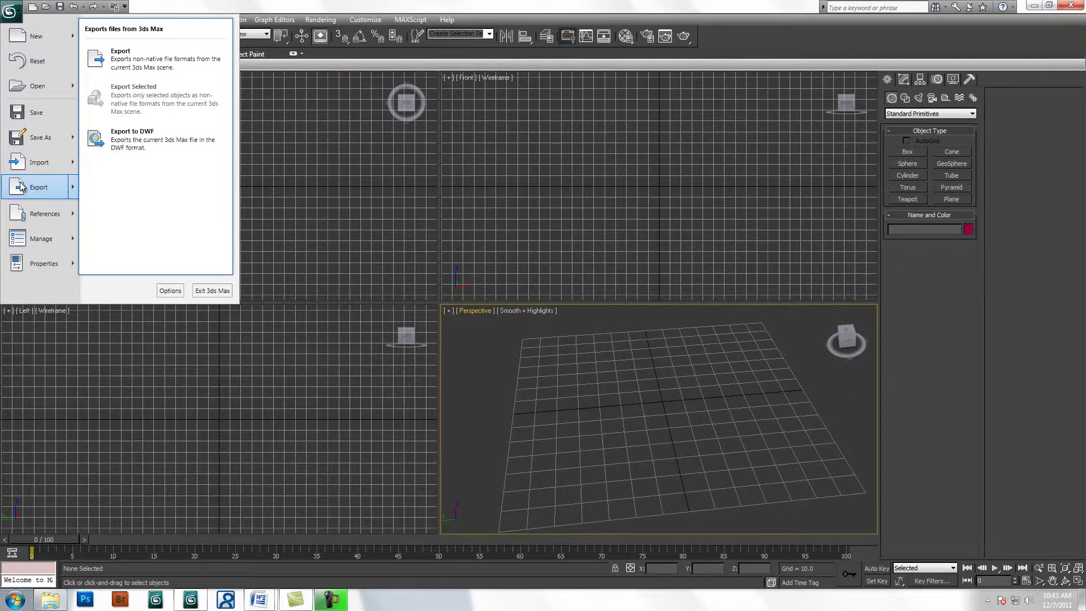
click(161, 65)
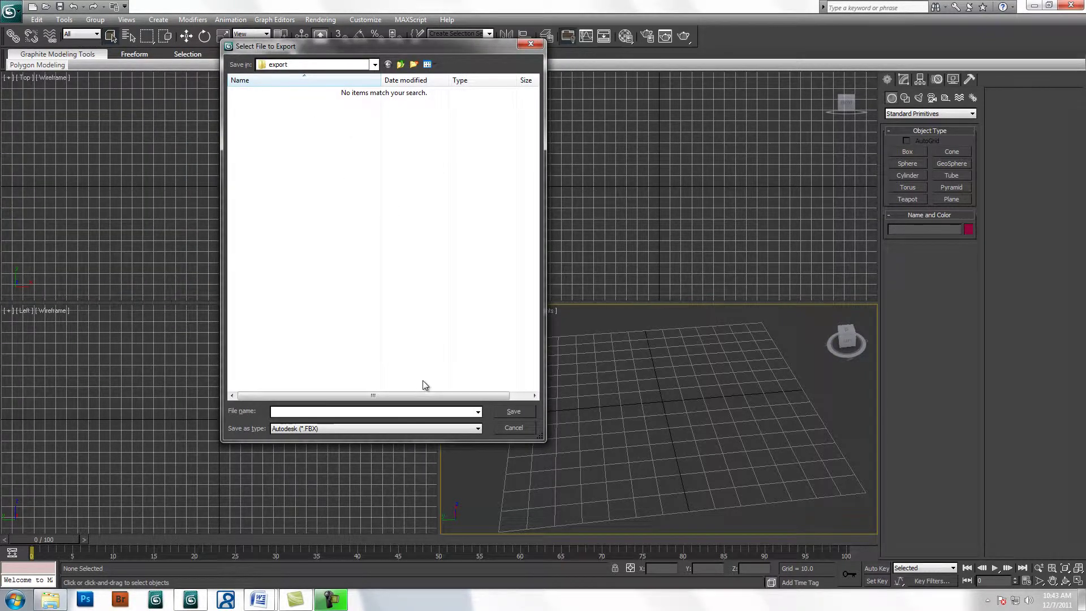
click(478, 429)
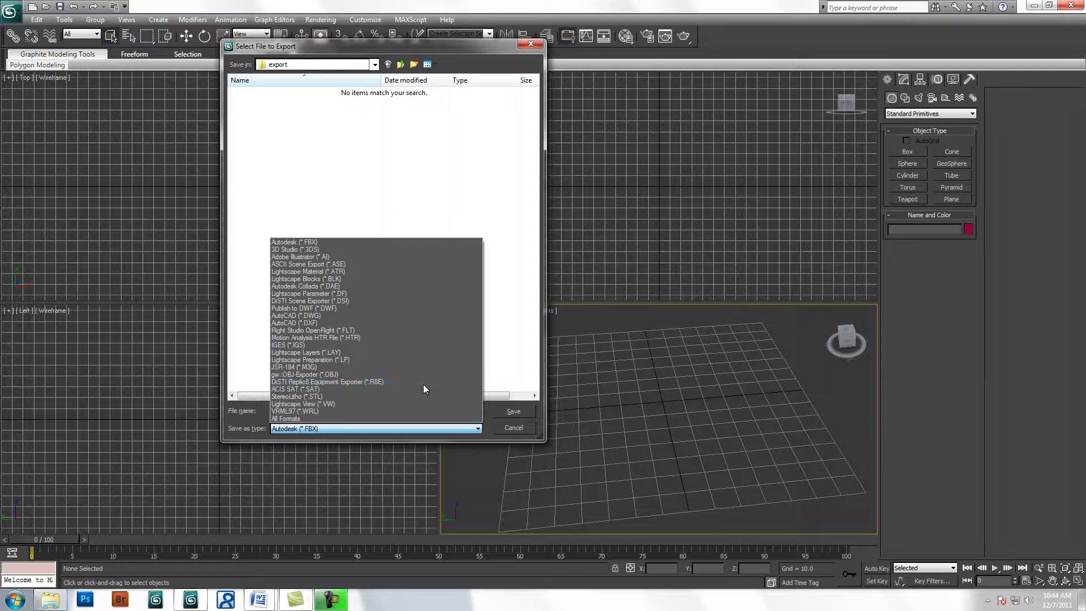
click(512, 425)
click(512, 425)
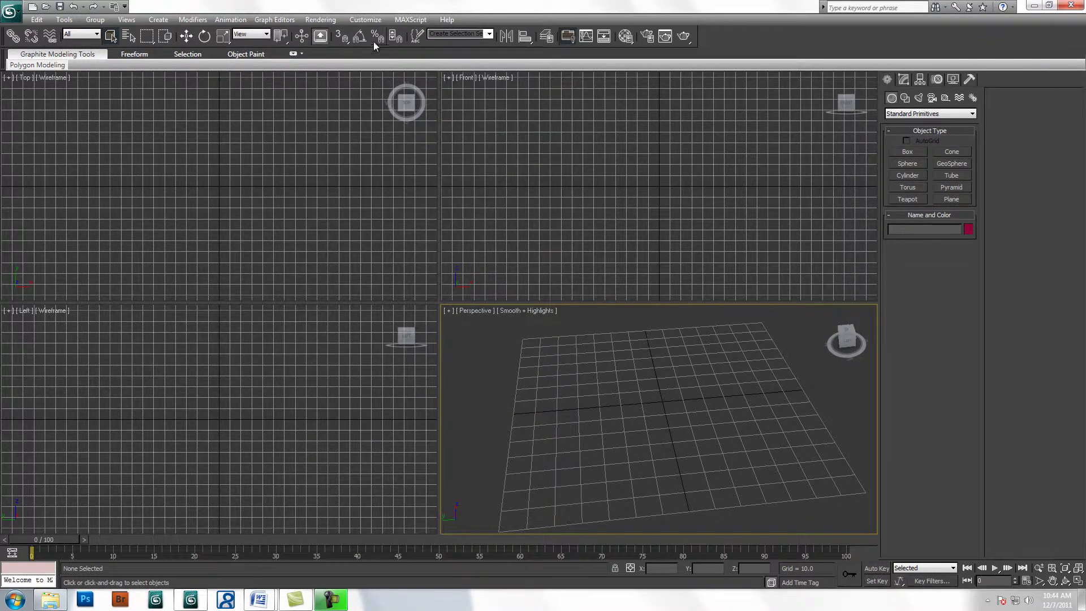
Drag the vertical viewport divider far left to widen the Front and Perspective viewports
click(367, 21)
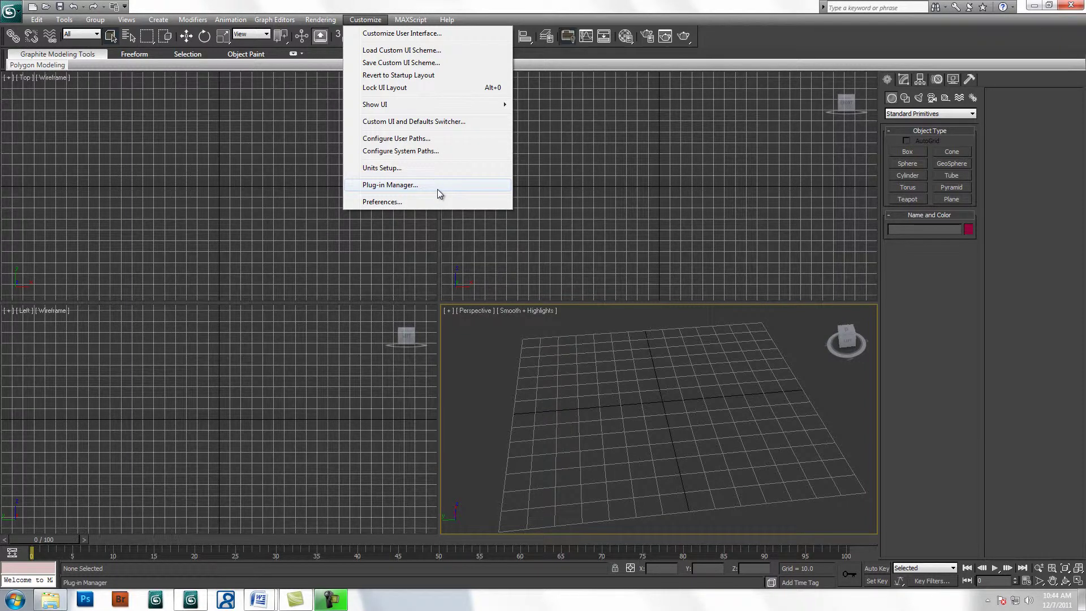
click(455, 331)
drag(440, 326, 379, 330)
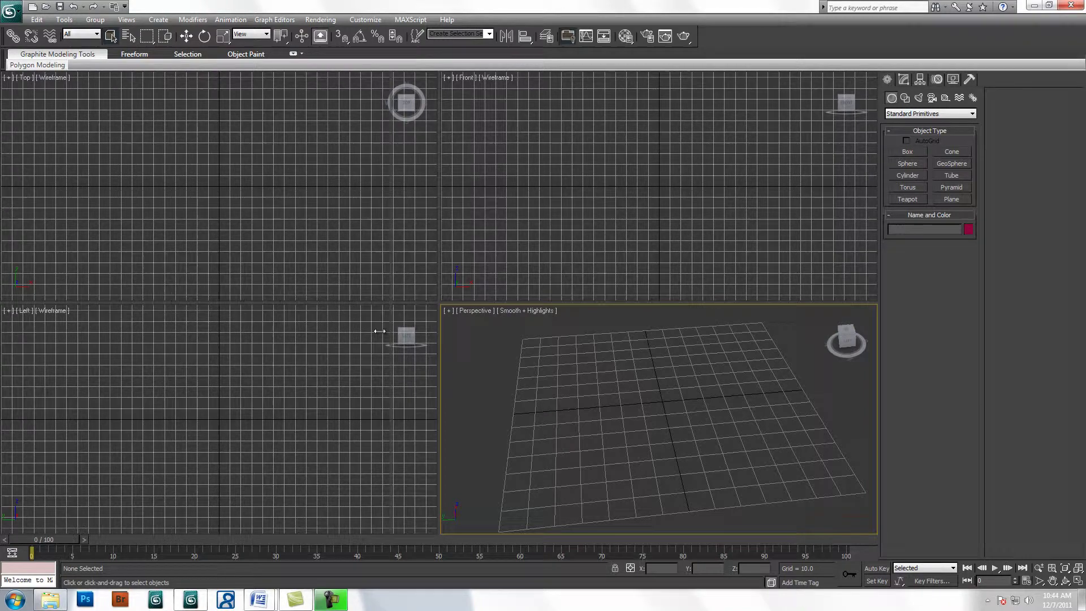
drag(245, 335, 122, 336)
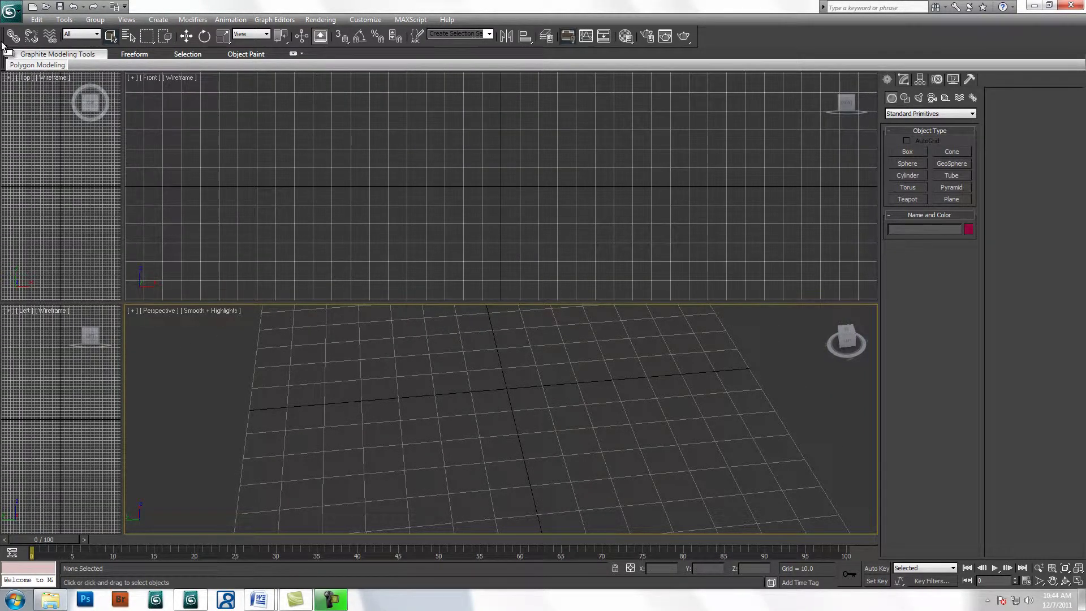
Open the Lamp scene from C:\Program Files (x86)\DiSTI\Replic8\Replic8Exporter\samples\Lamp
click(10, 11)
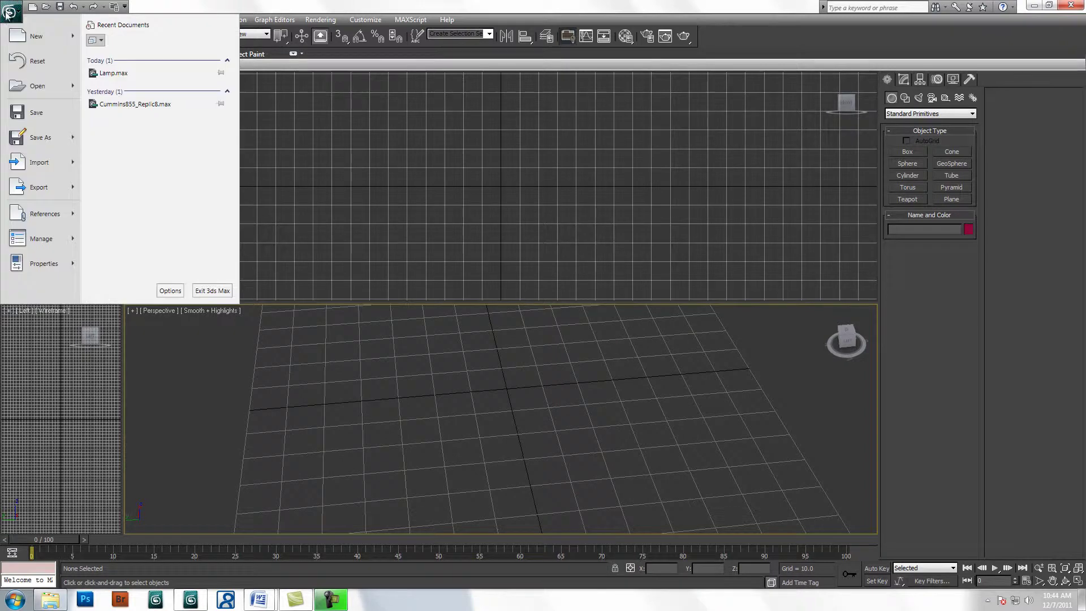
click(28, 85)
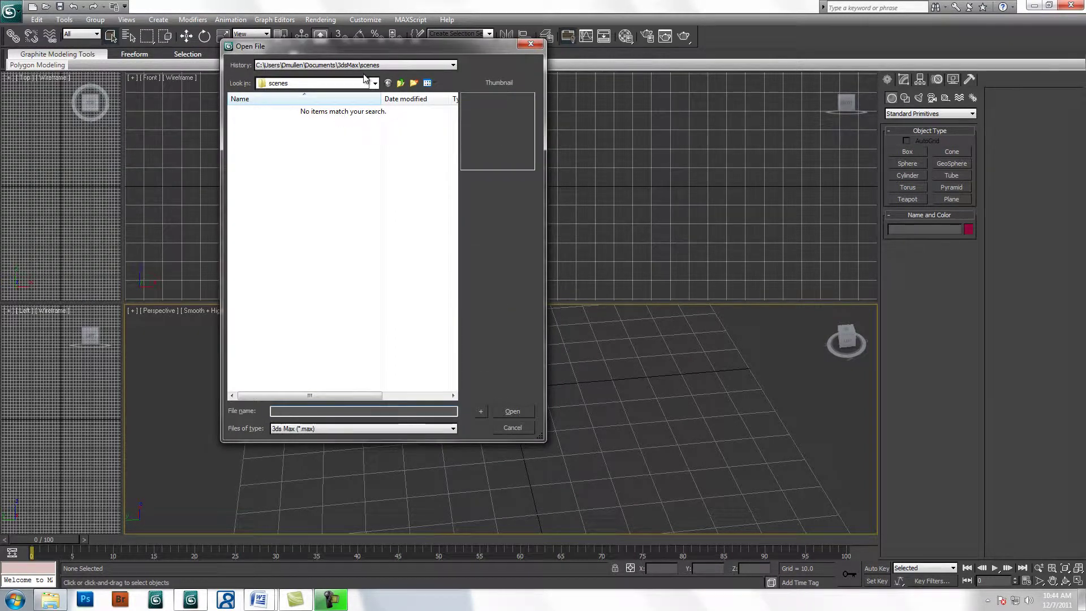
click(375, 83)
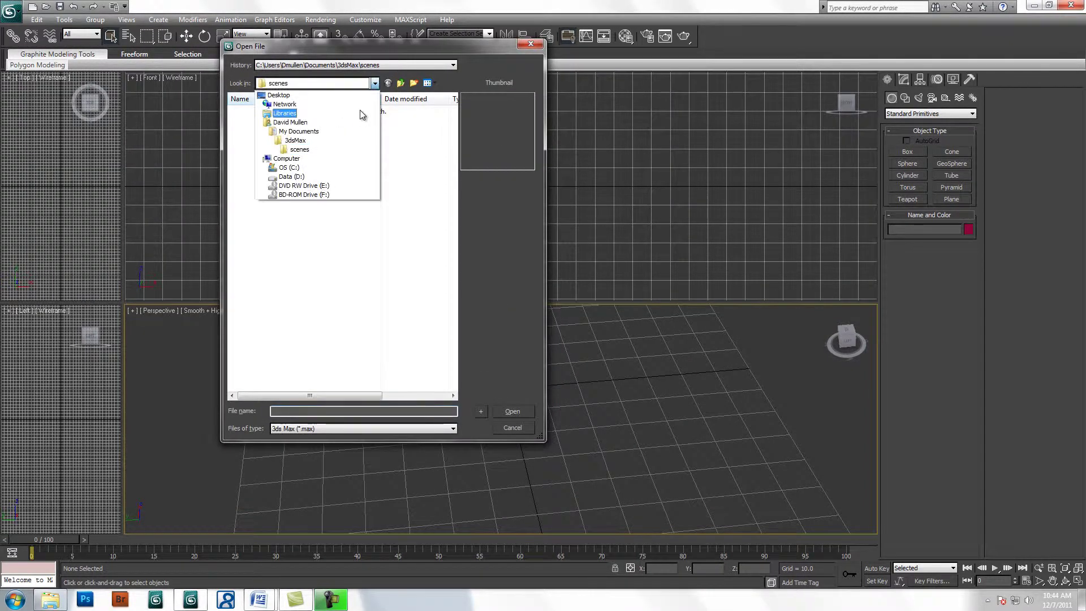
click(292, 170)
double_click(270, 208)
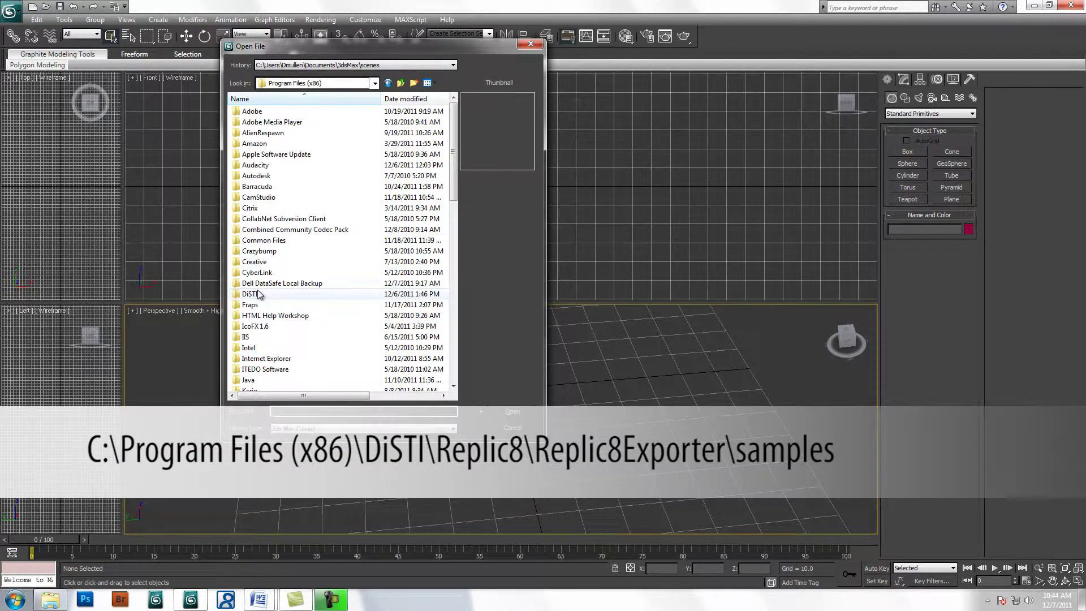
double_click(258, 293)
double_click(263, 146)
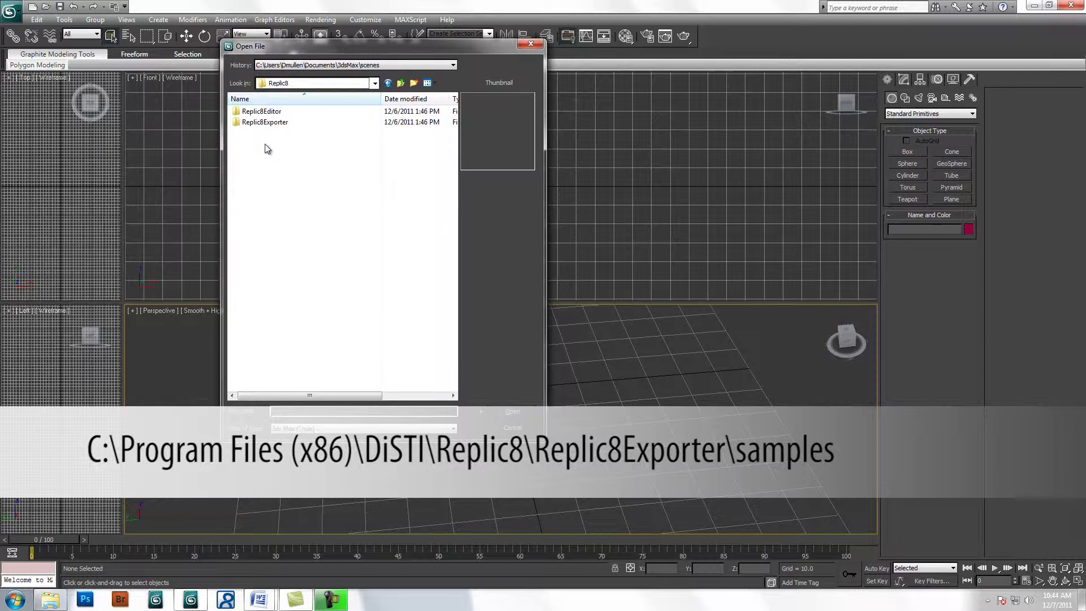
double_click(277, 122)
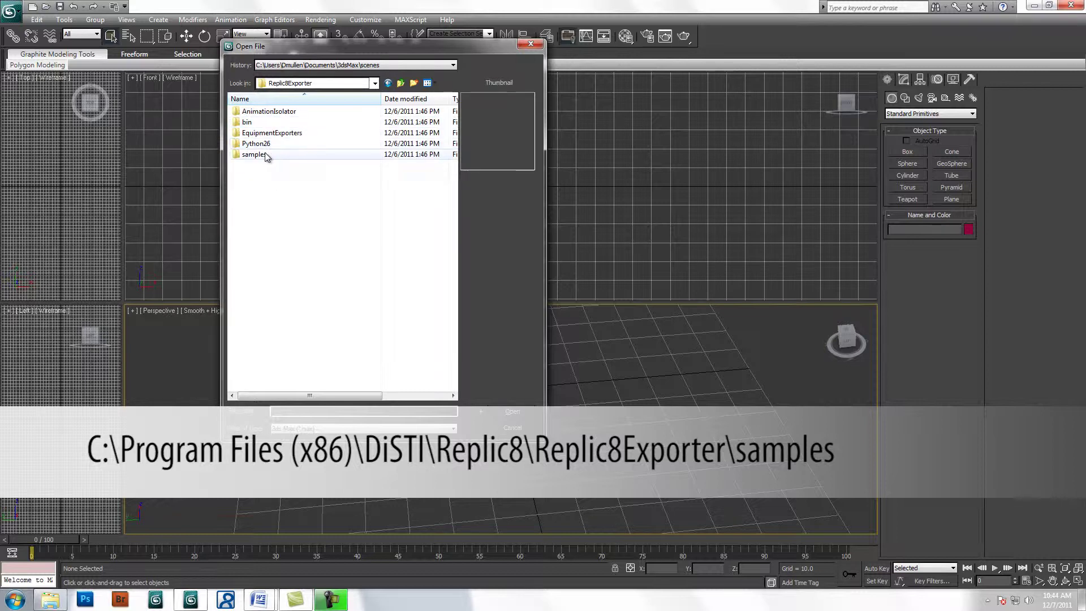
double_click(266, 155)
double_click(267, 145)
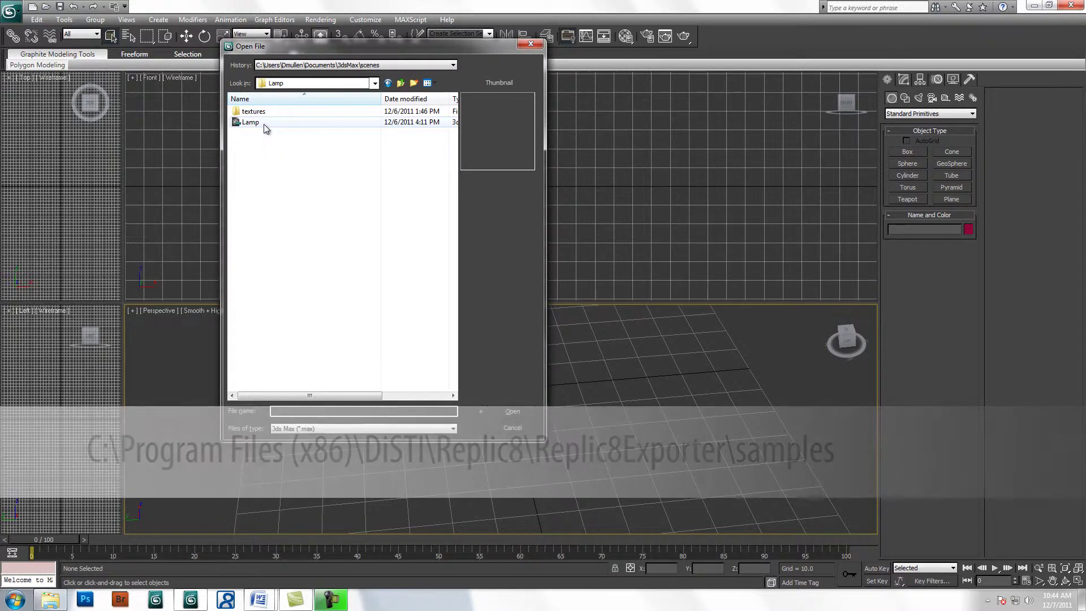
click(263, 123)
Load the Lamp scene, select the table and orbit the Perspective view higher
click(513, 411)
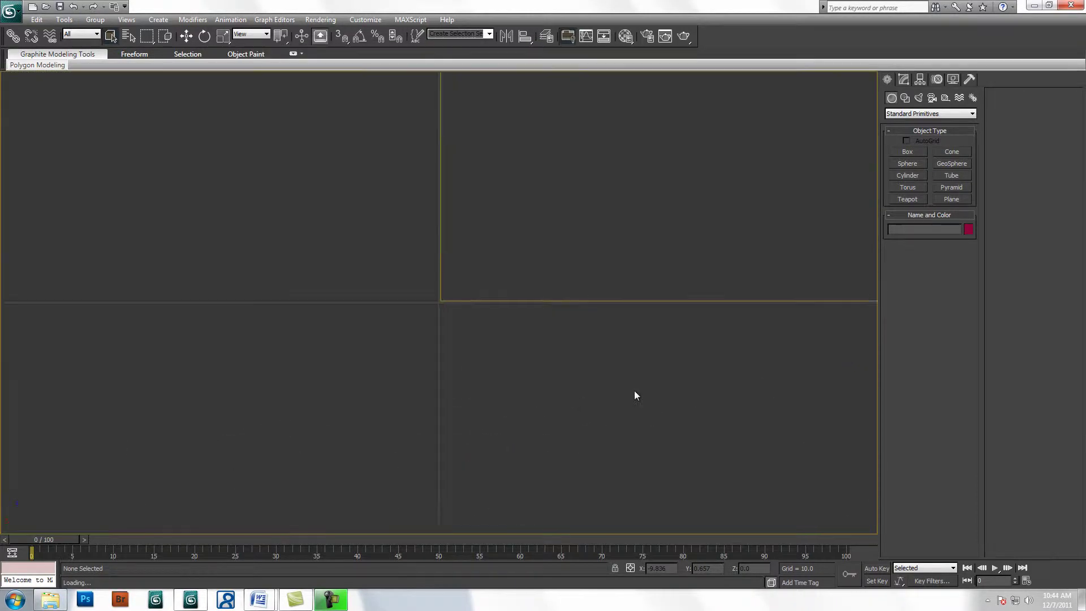
alt+middle_drag(565, 311, 553, 291)
click(552, 340)
alt+middle_drag(551, 340, 508, 378)
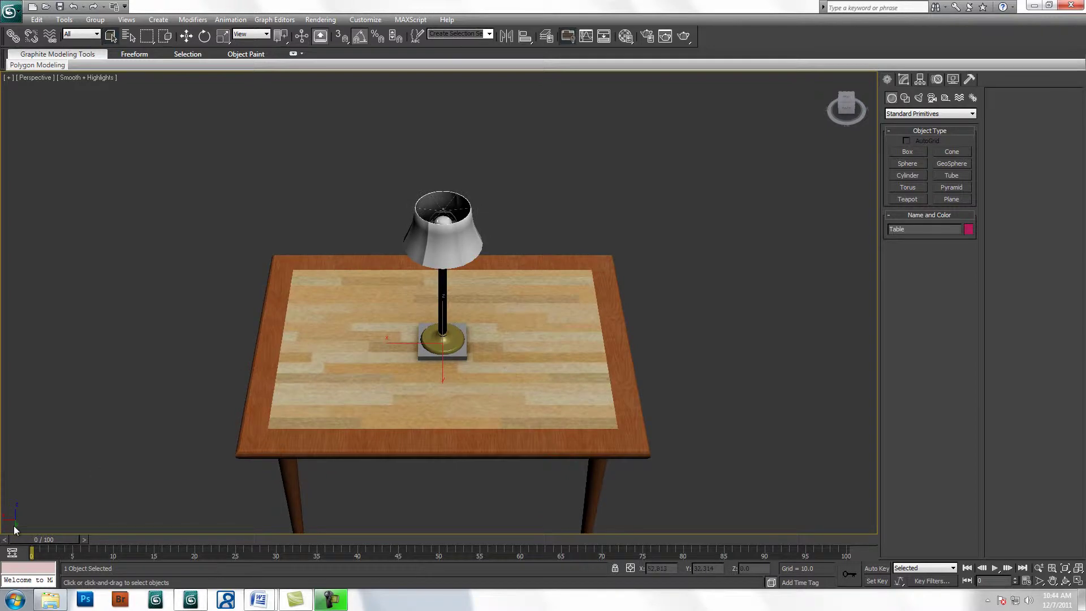
Scrub the time slider to frame 100 so the shade and bulb separate from the base
drag(28, 539, 847, 540)
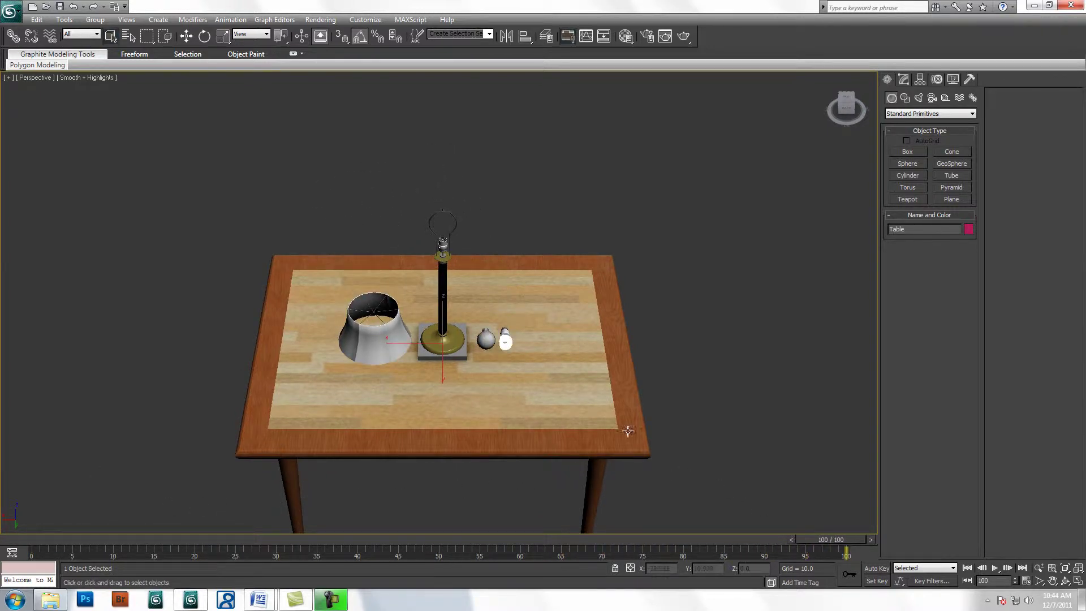
alt+middle_drag(509, 370, 439, 374)
scroll(454, 382, up, 4)
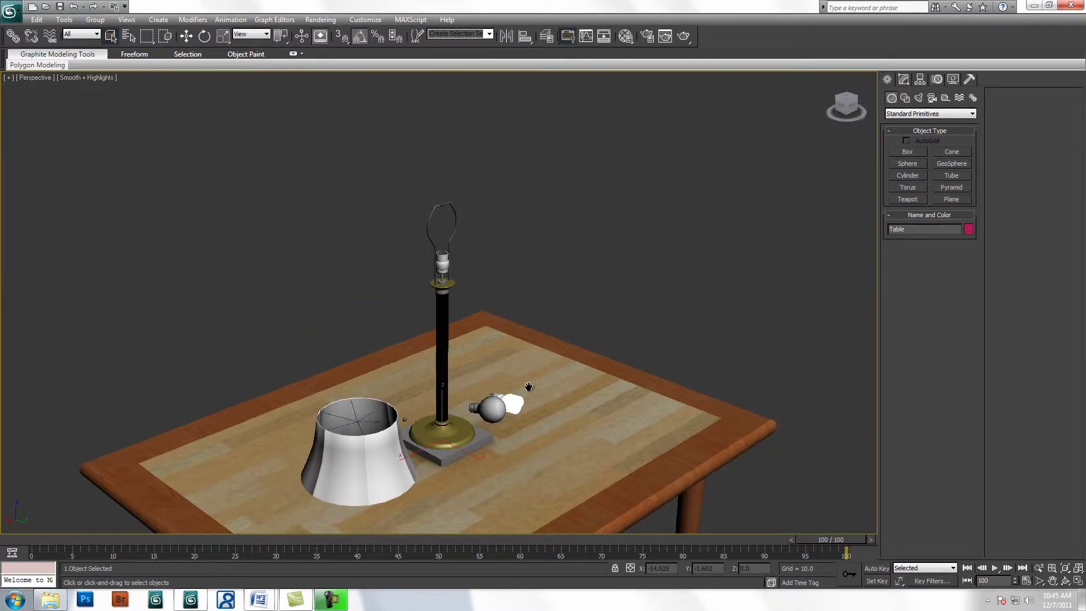
click(6, 17)
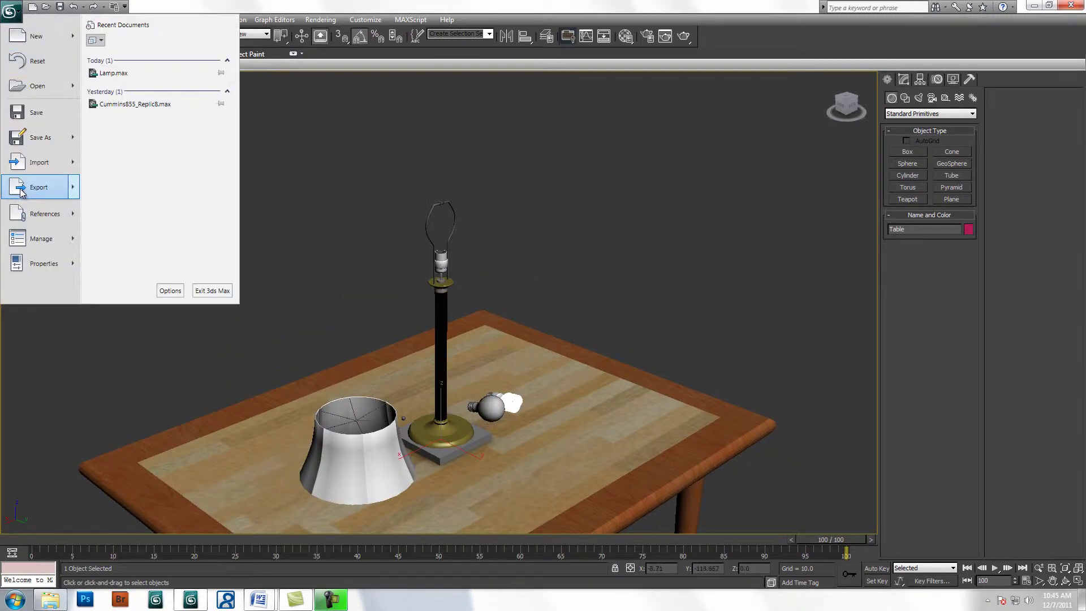
Export the scene as Lamp in Replic8 Equipment (*.R8E) format to the C: Projects folder
click(21, 191)
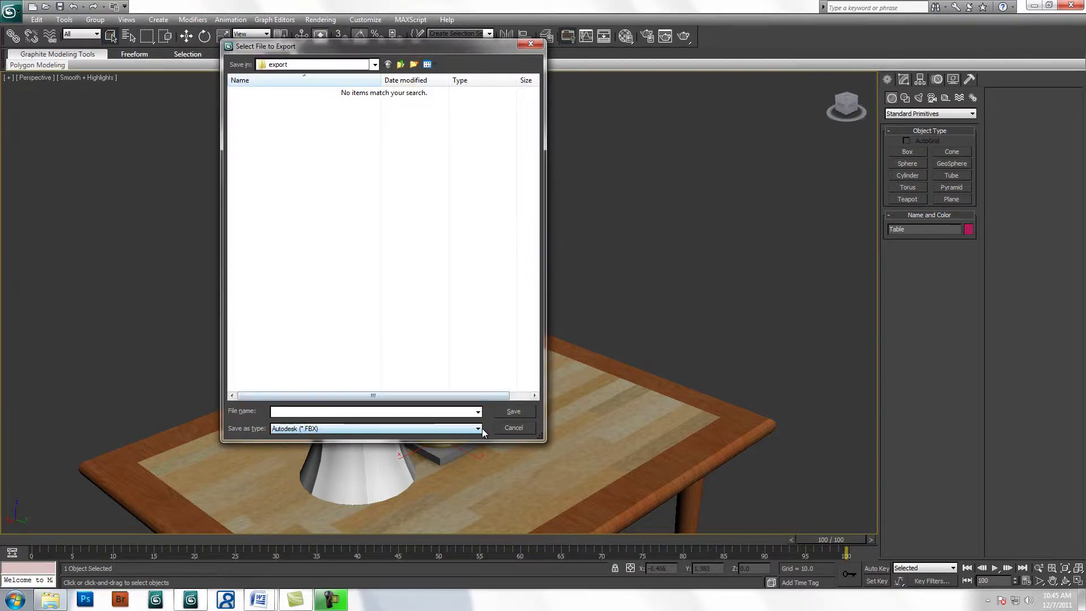
click(482, 431)
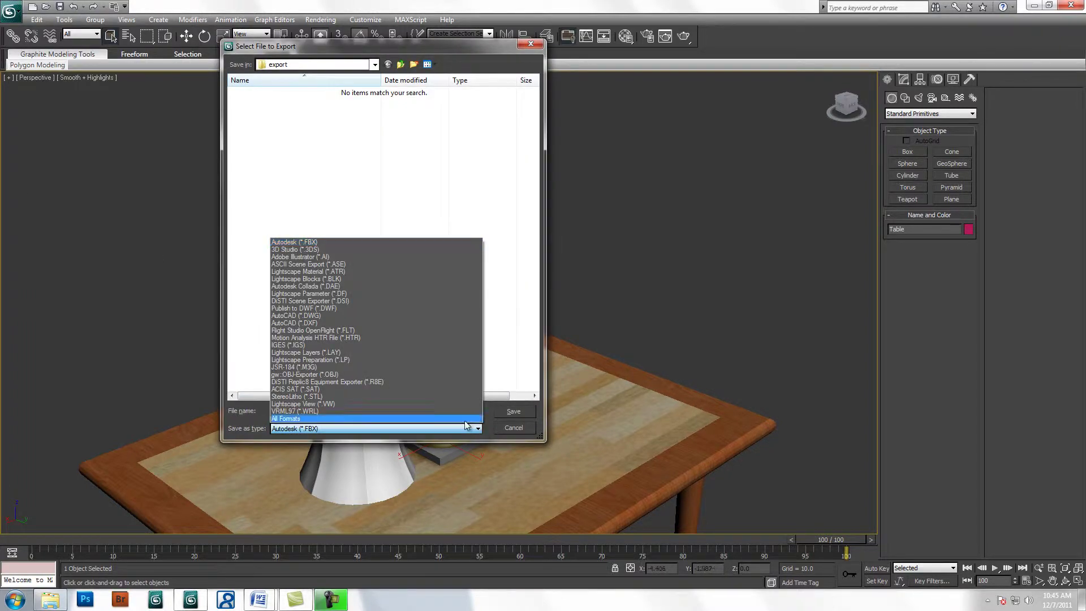
click(336, 381)
click(374, 64)
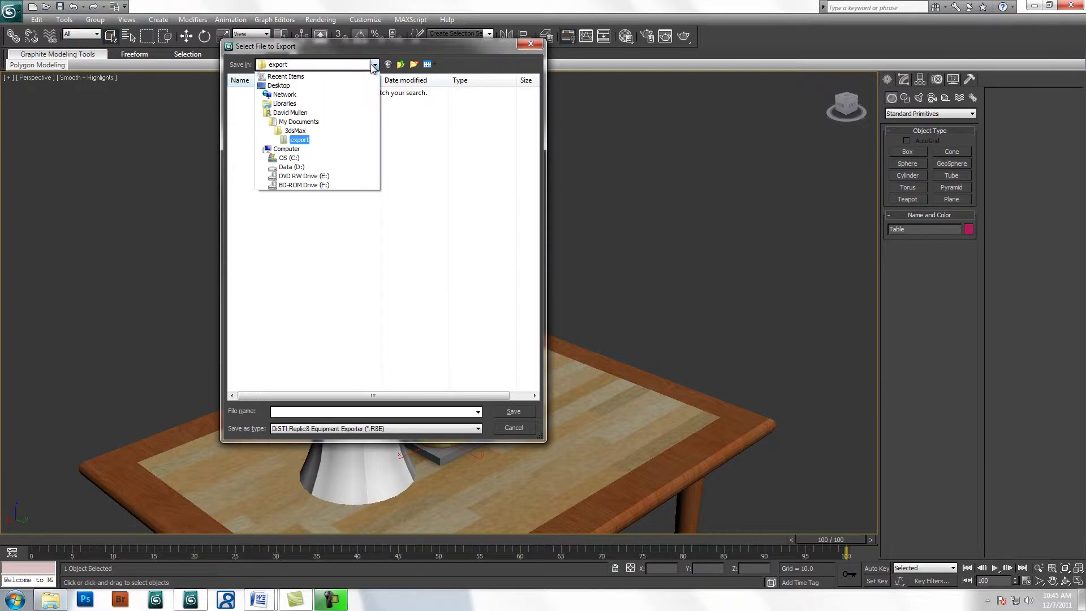
click(287, 158)
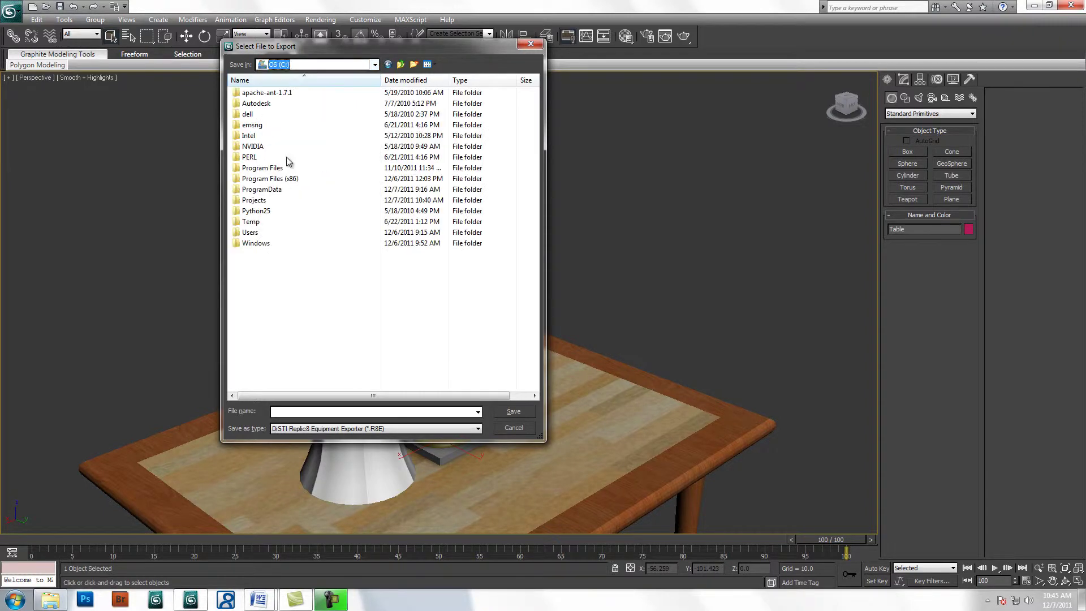
double_click(257, 200)
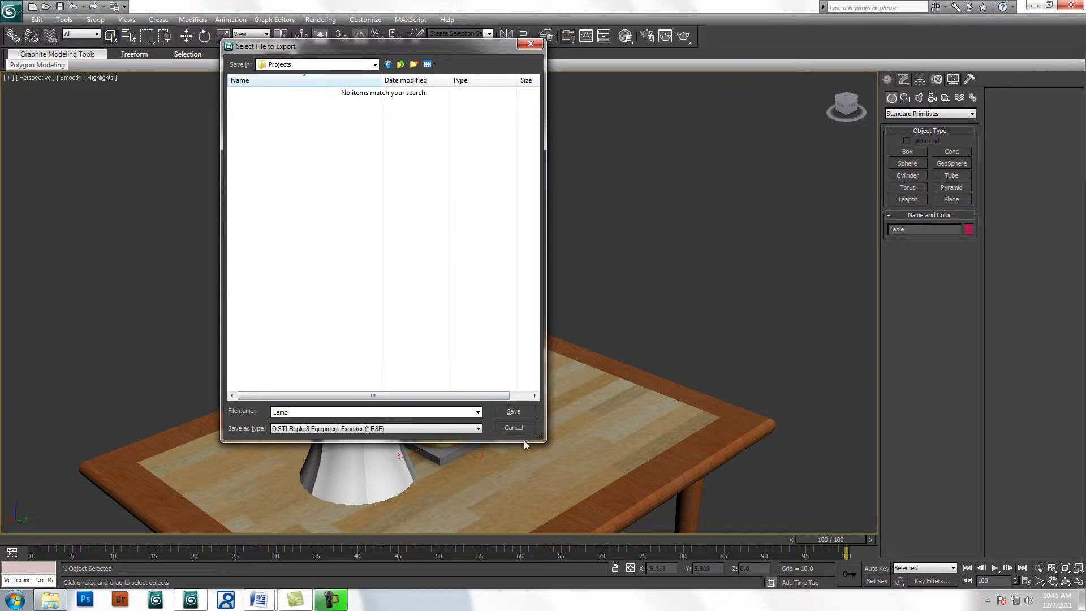
click(513, 412)
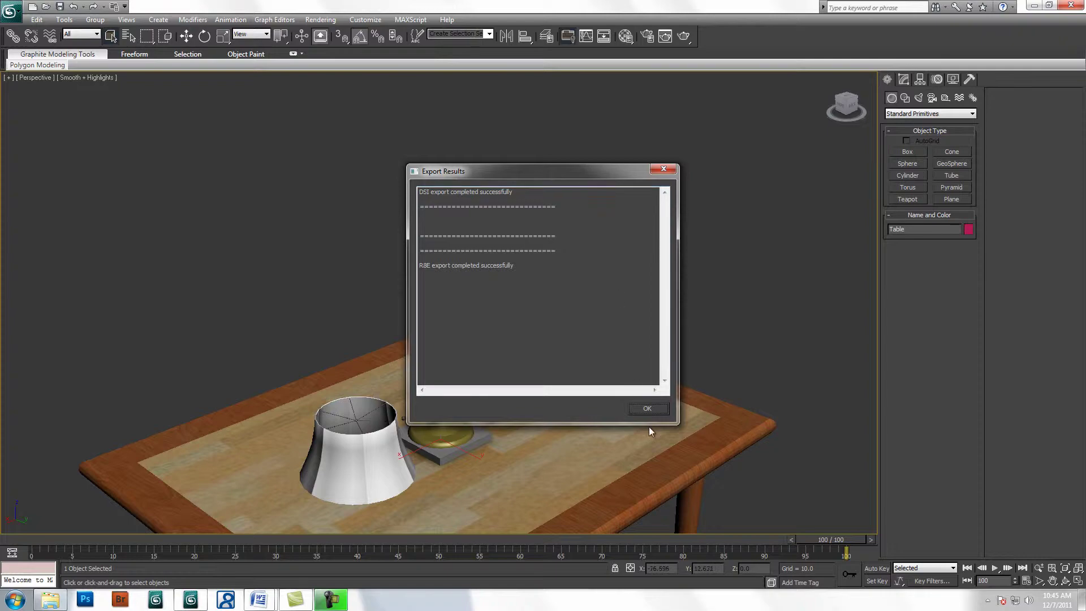
click(647, 409)
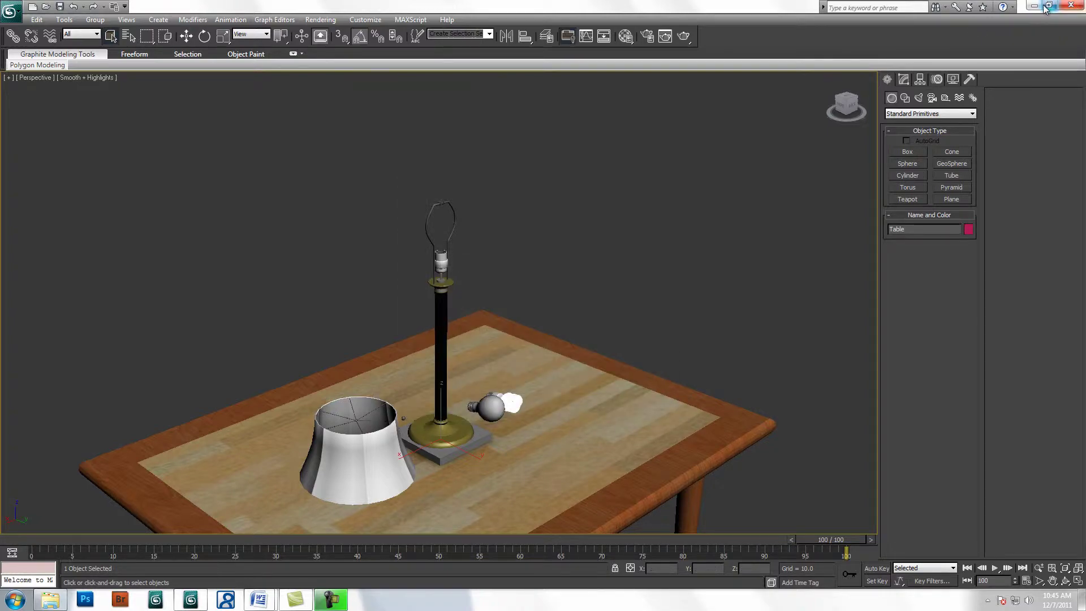
Minimize 3ds Max and launch the Replic8 Equipment Previewer from its desktop icon
click(1035, 6)
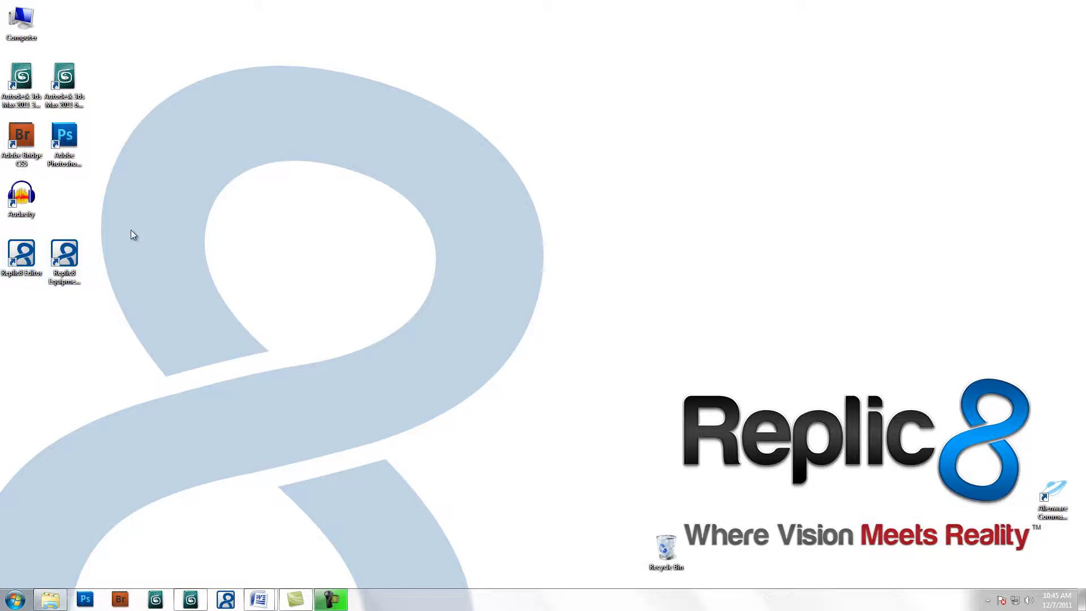
click(79, 244)
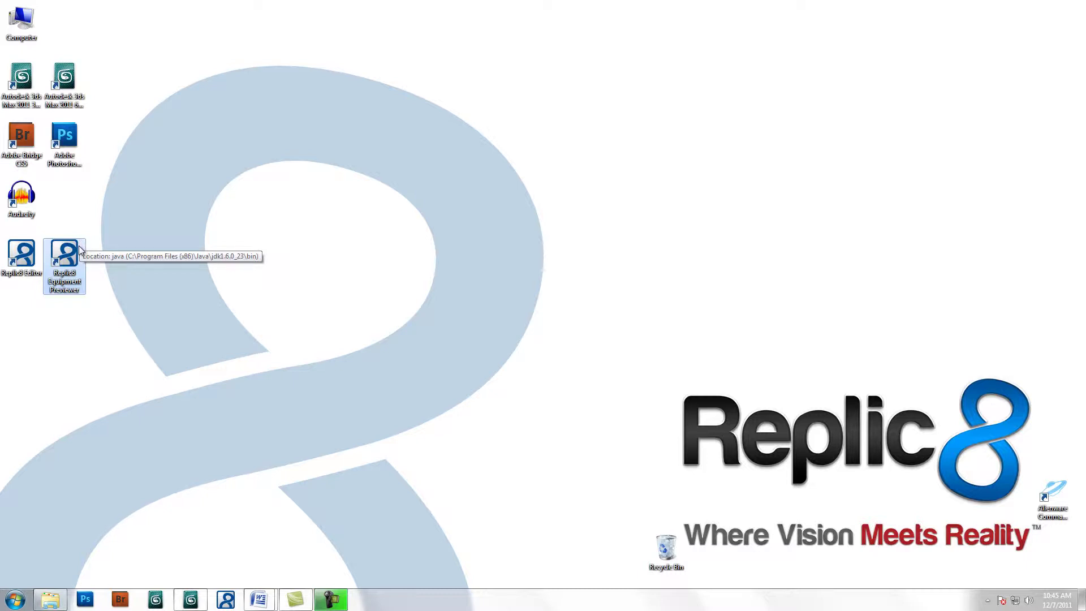
double_click(80, 247)
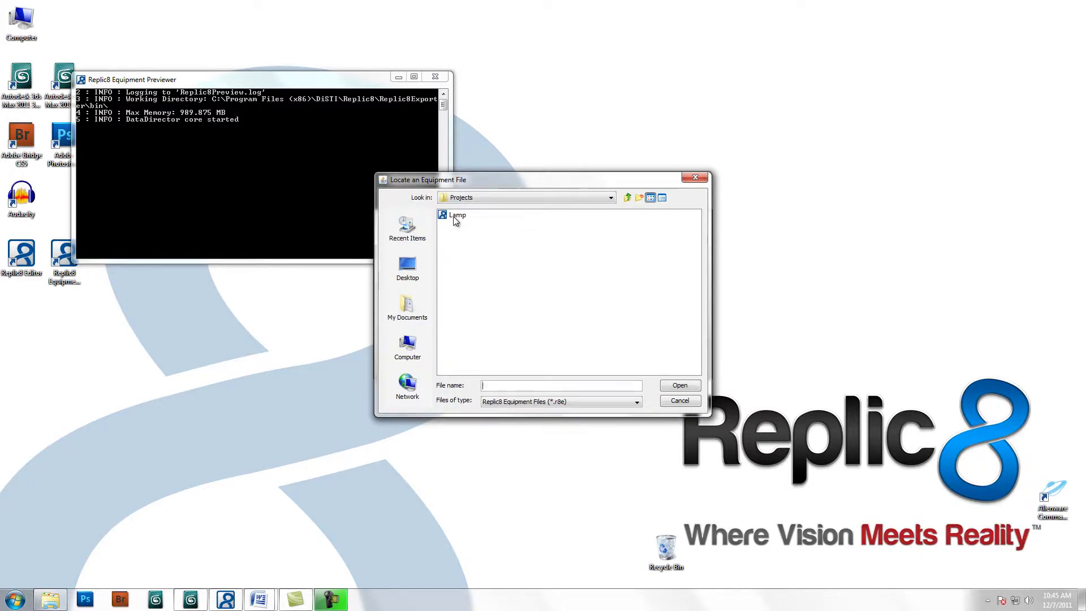
Open Lamp from Projects, maximize the previewer window and start Exploration Mode
click(454, 216)
click(678, 386)
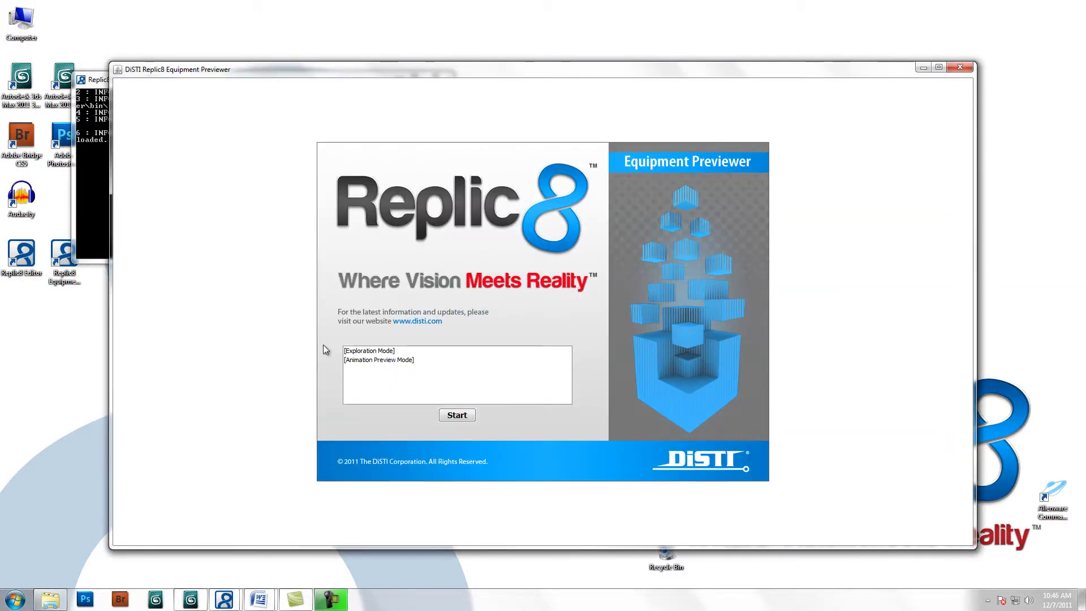
click(939, 67)
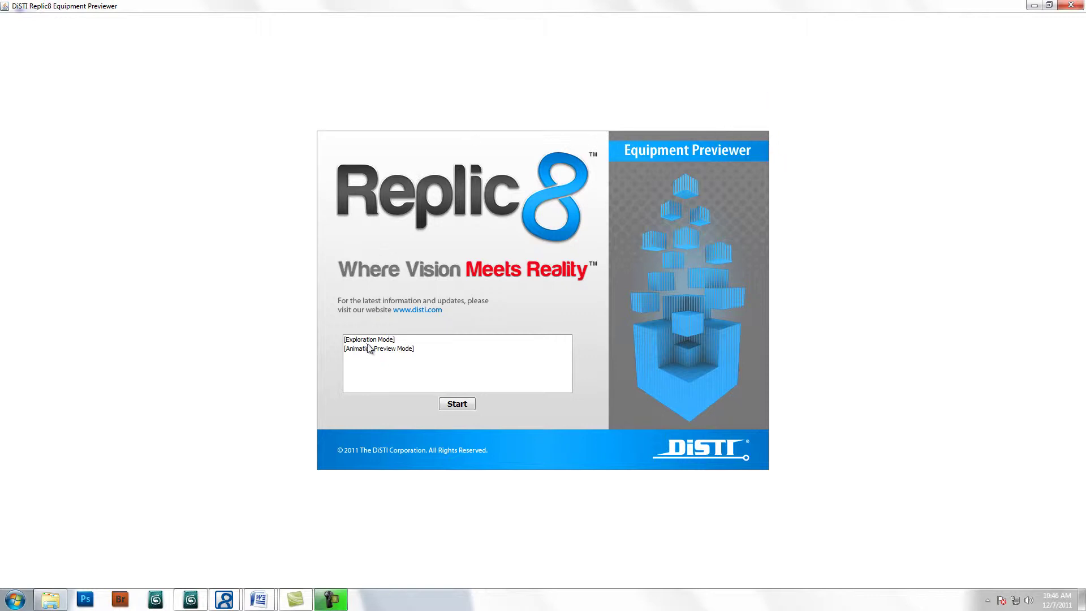
click(386, 338)
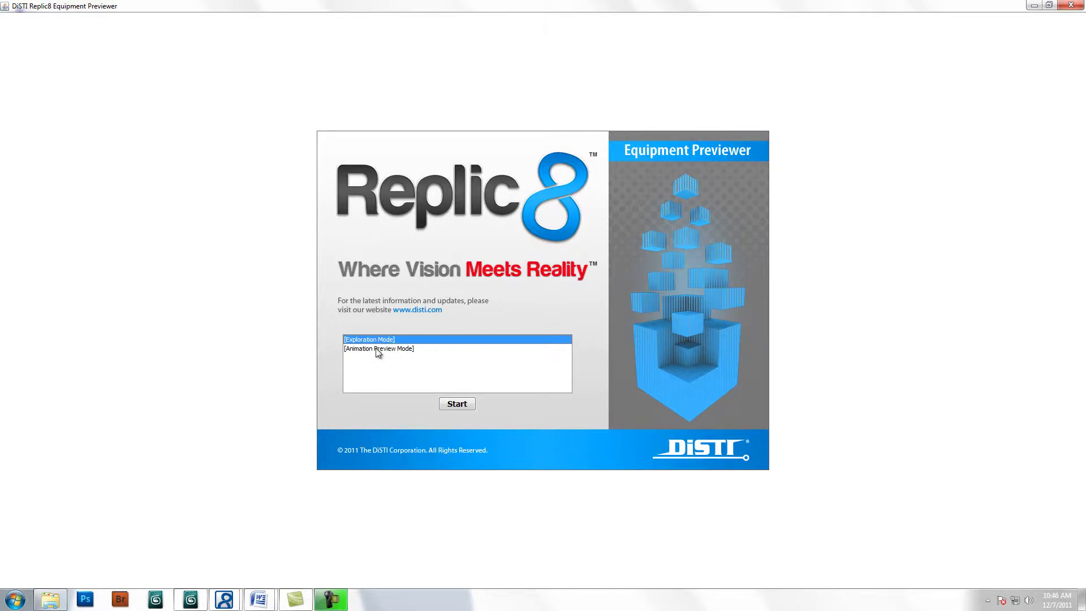
click(456, 404)
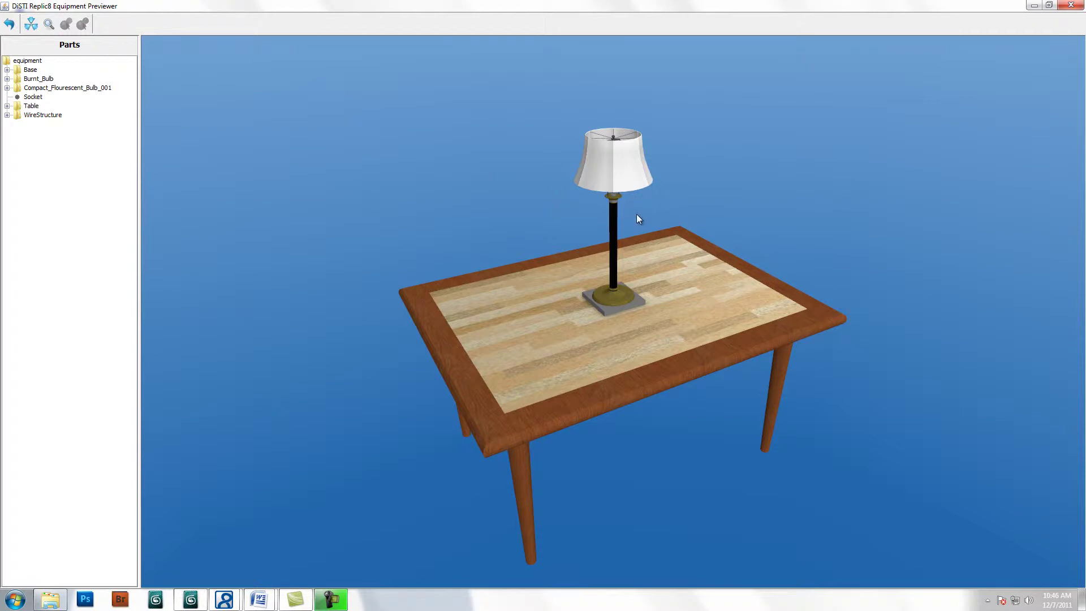
Orbit and zoom around the lamp and table to look down into the lampshade
mouse_move(636, 215)
mouse_down()
mouse_move(542, 216)
mouse_move(540, 229)
mouse_move(638, 213)
mouse_up()
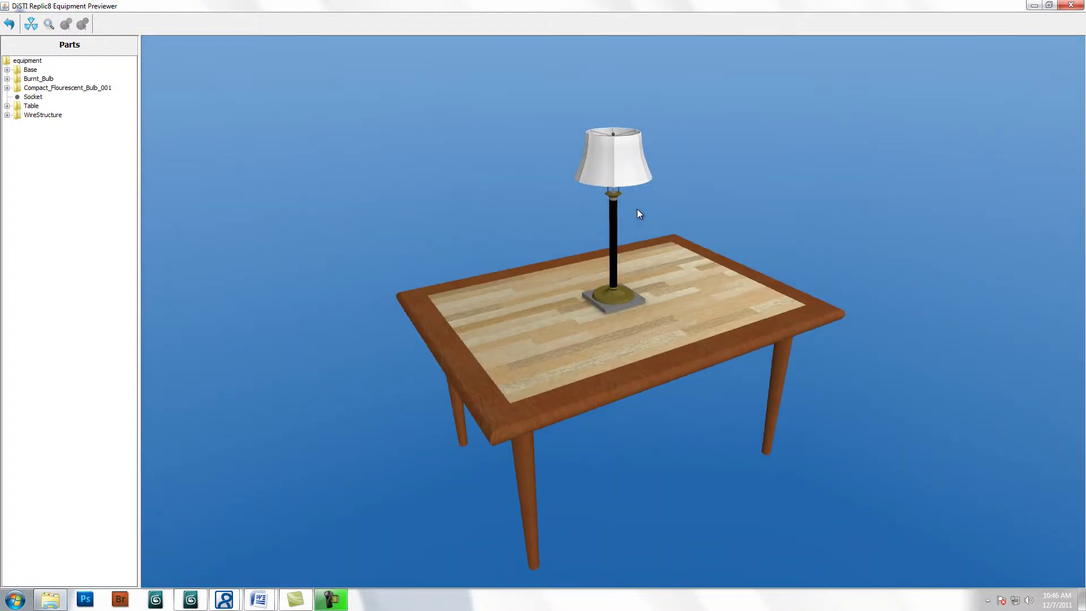
drag(720, 198, 690, 236)
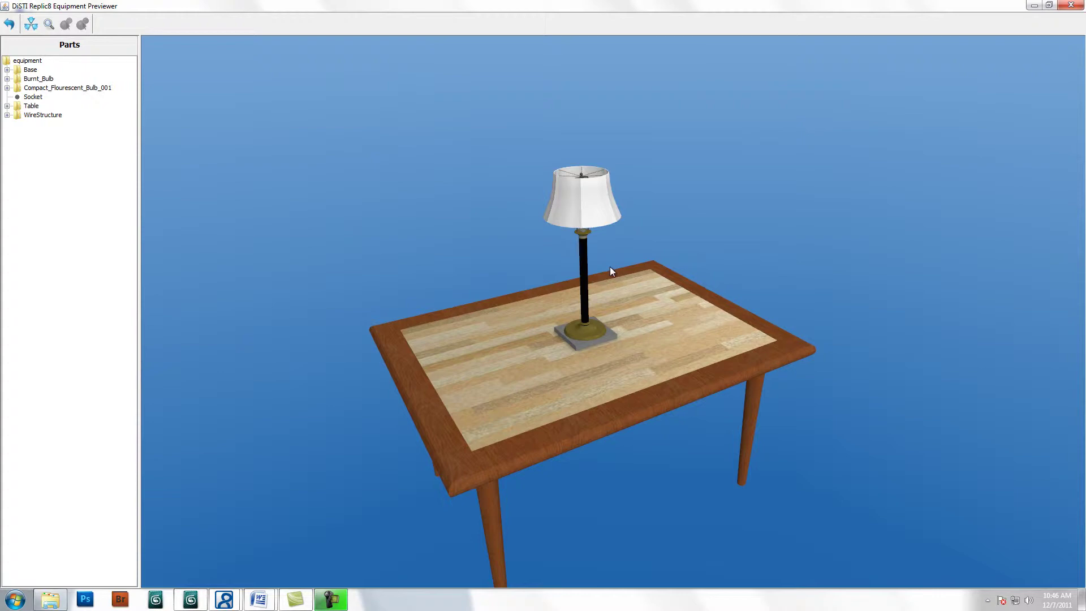
scroll(575, 272, up, 5)
scroll(575, 269, down, 5)
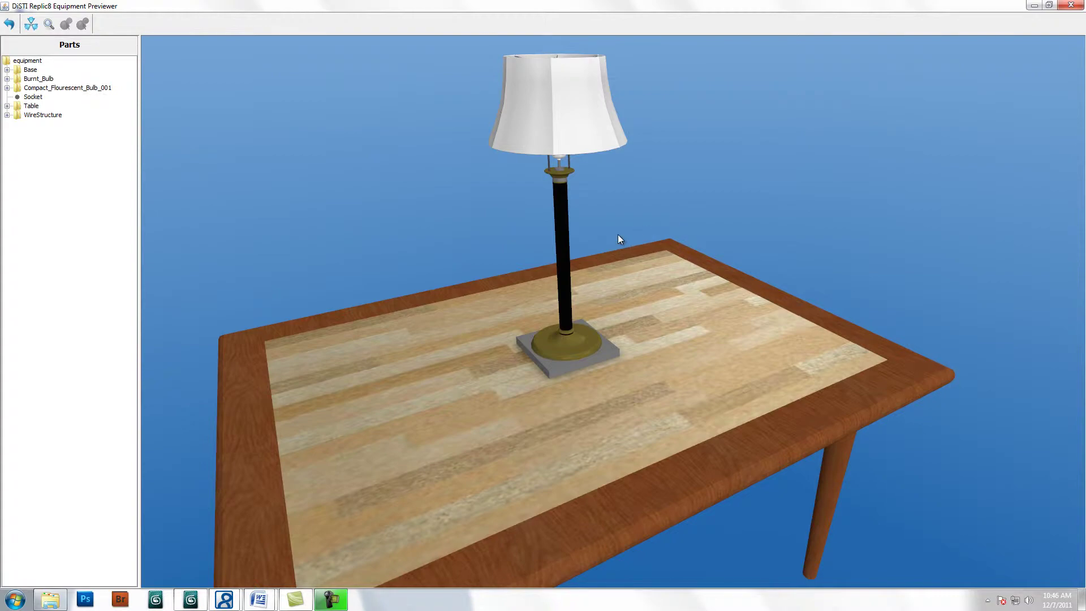
drag(618, 237, 651, 260)
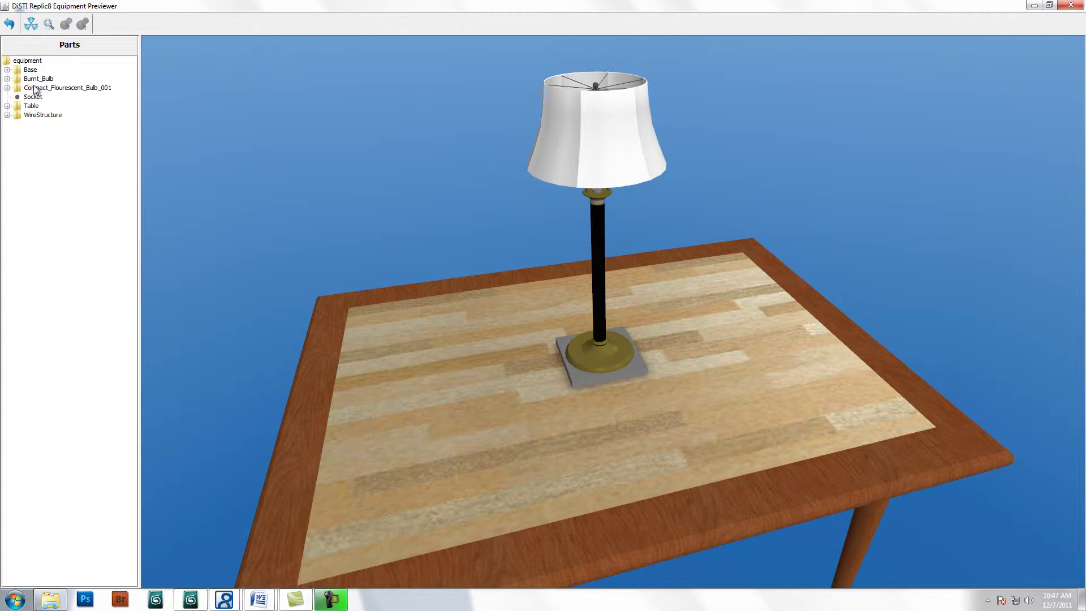
Expand Base, Burnt_Bulb, Compact_Flourescent_Bulb_001 and Table in the parts tree
click(7, 69)
click(7, 97)
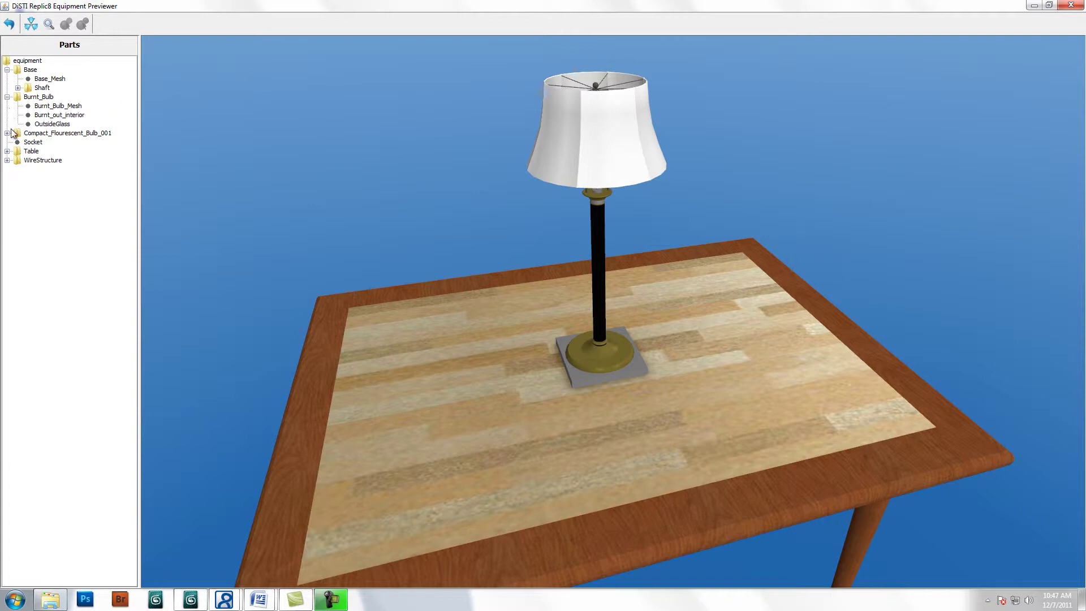
click(7, 132)
click(7, 169)
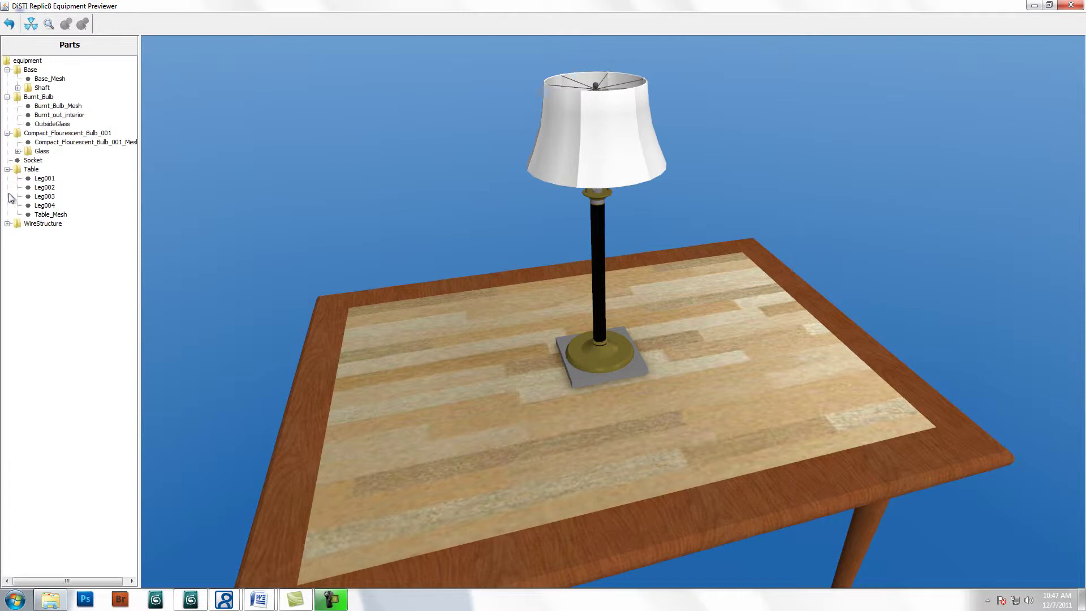
Move the lamp Base to the table's right side and pull the shade off
click(31, 70)
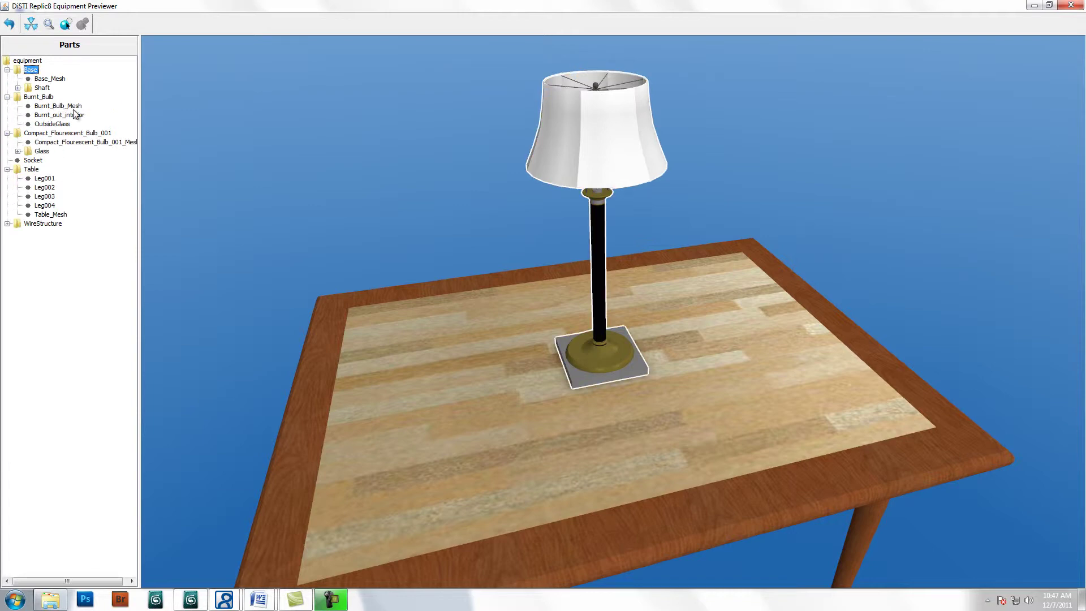
drag(599, 274, 785, 261)
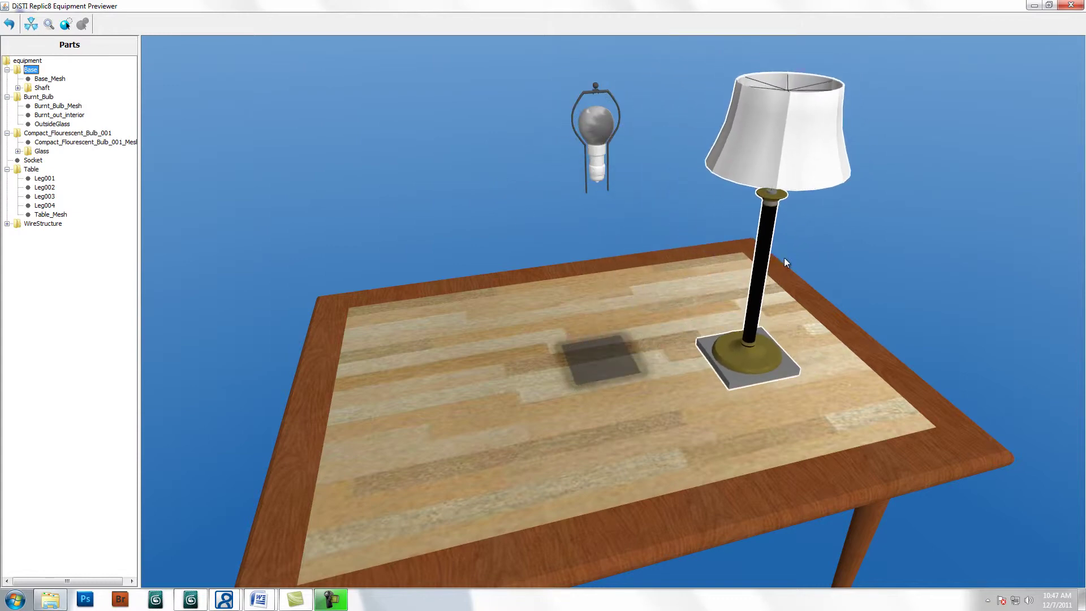
click(751, 118)
drag(797, 161, 1049, 194)
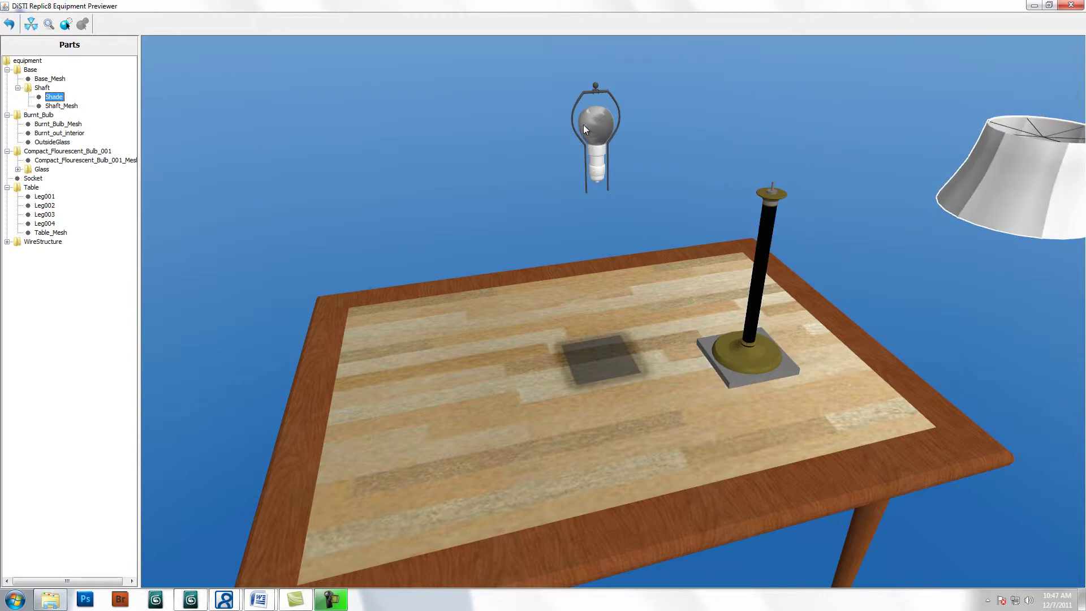
Orbit around the hanging bulb and separated parts, then reassemble all parts
scroll(606, 154, up, 8)
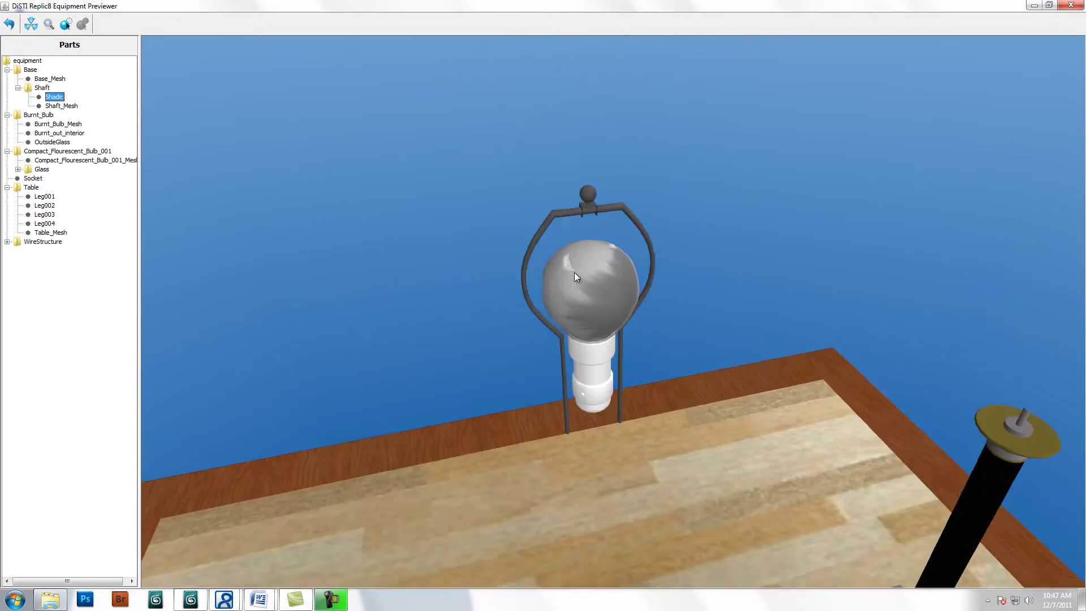
mouse_move(575, 273)
middle_down()
mouse_move(478, 290)
mouse_move(585, 272)
mouse_move(570, 262)
middle_up()
click(584, 306)
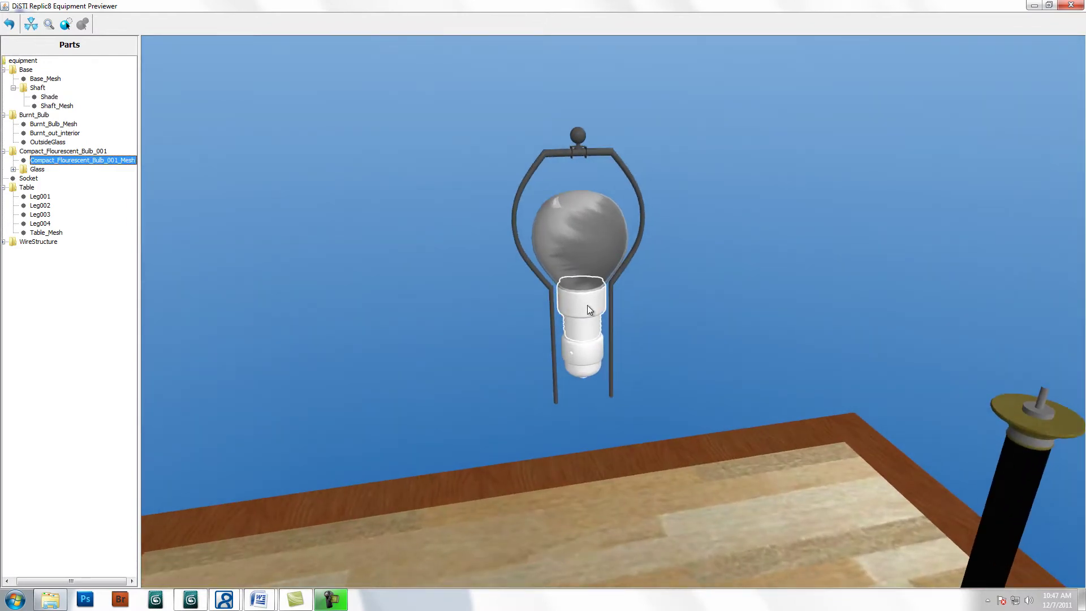
middle_drag(584, 305, 605, 271)
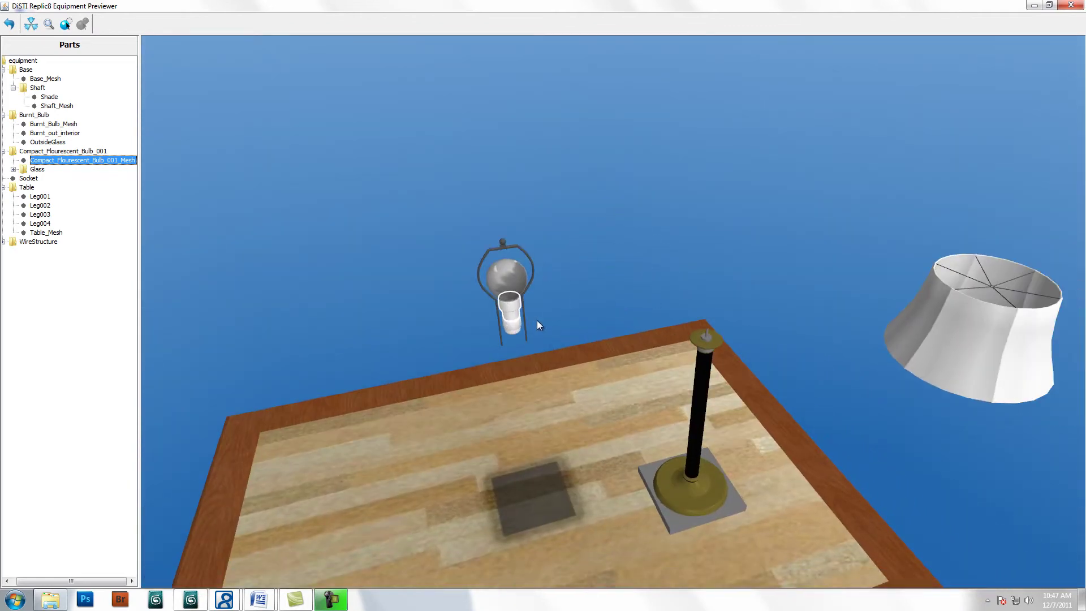
middle_drag(537, 321, 601, 299)
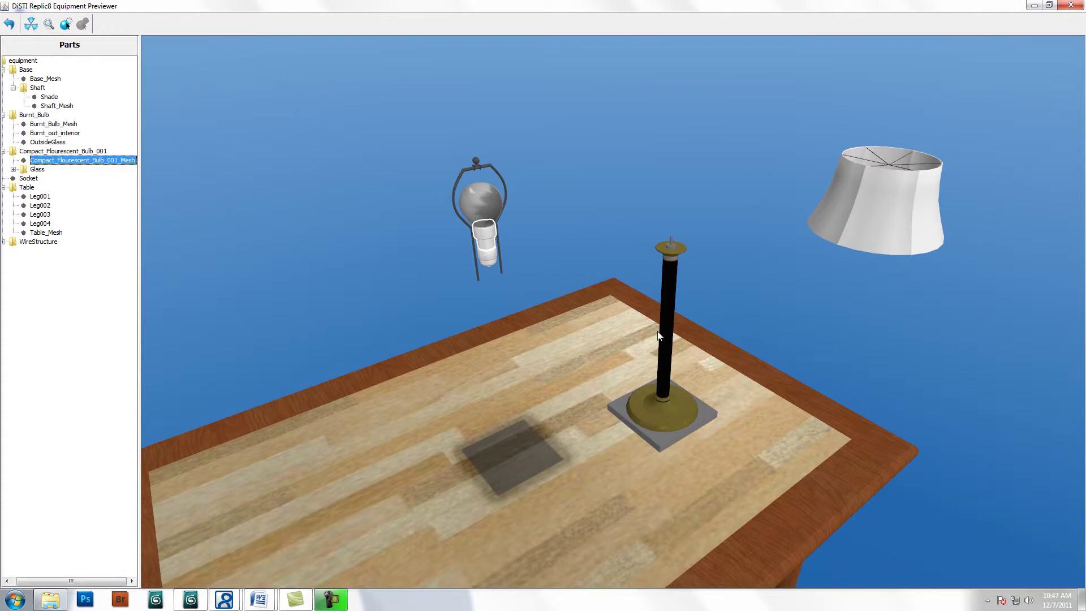
click(31, 24)
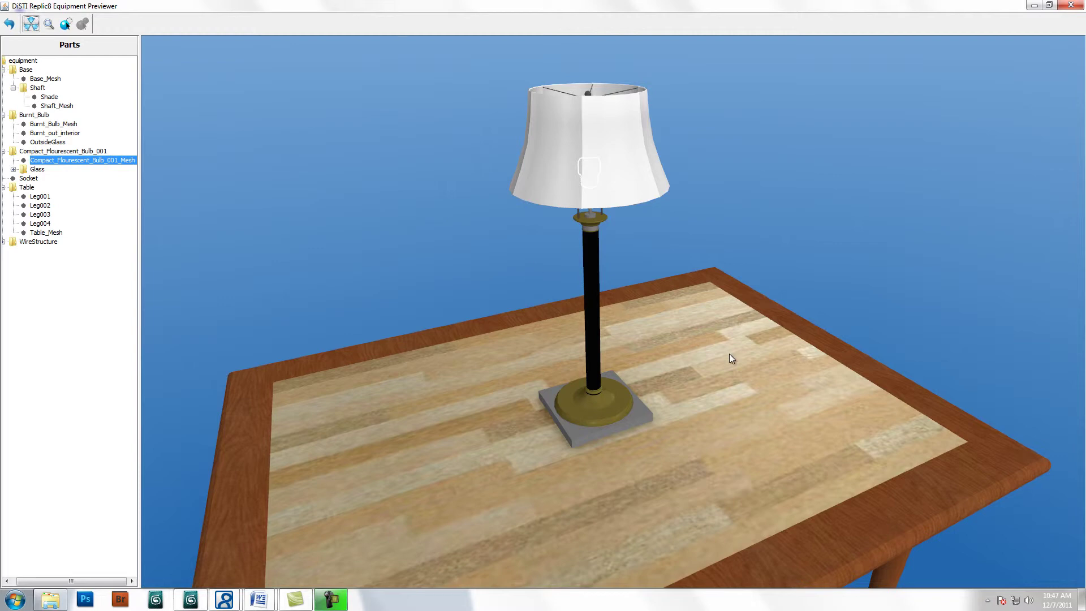
Orbit and zoom around the reassembled lamp, ending on a close, low angle
drag(728, 355, 704, 341)
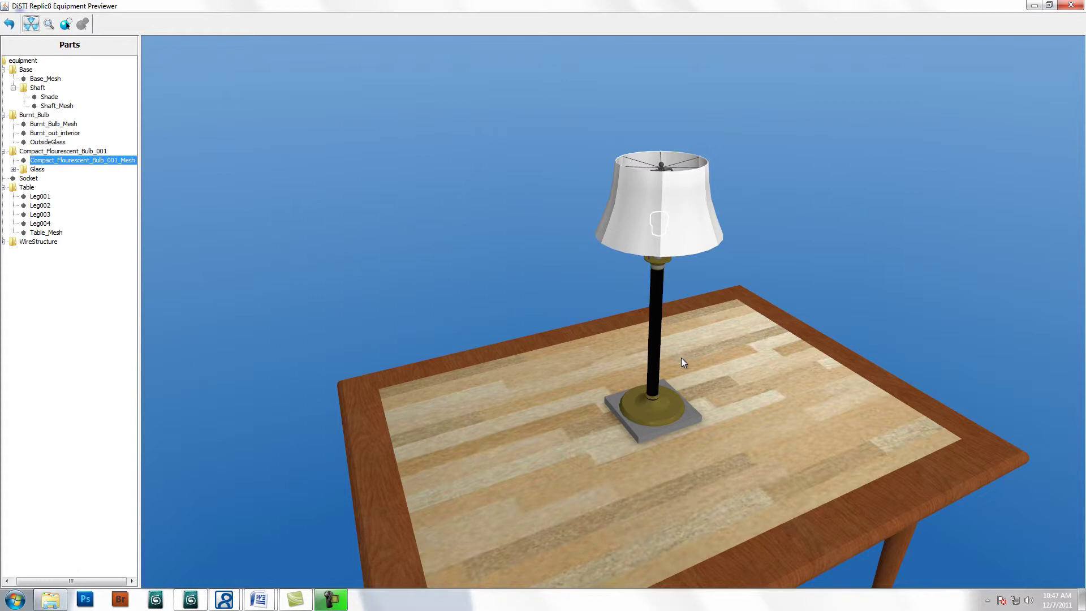
drag(770, 277, 759, 278)
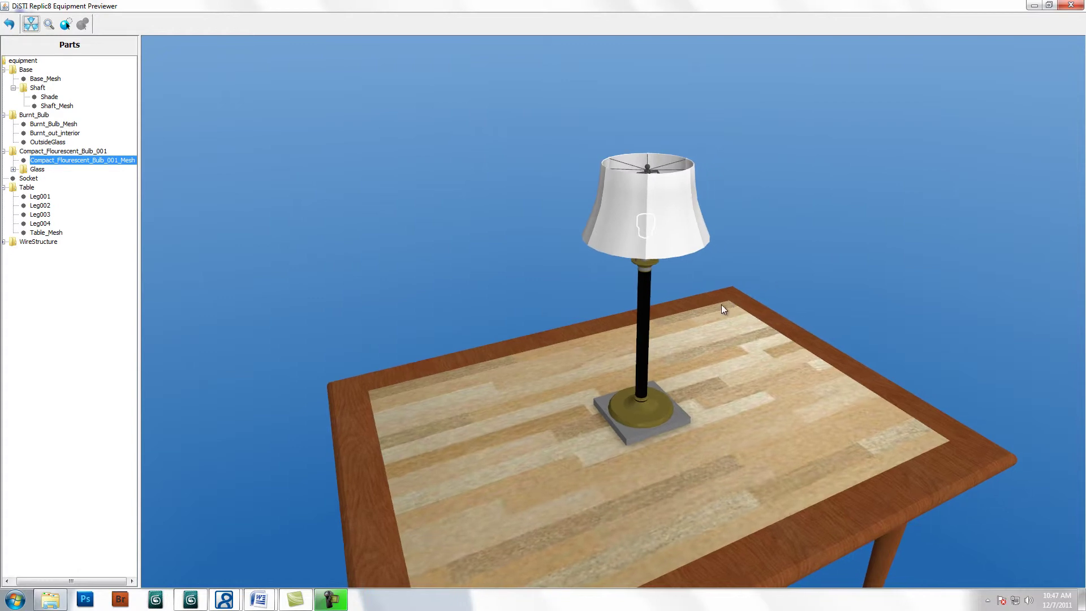
drag(711, 307, 686, 323)
scroll(584, 334, up, 5)
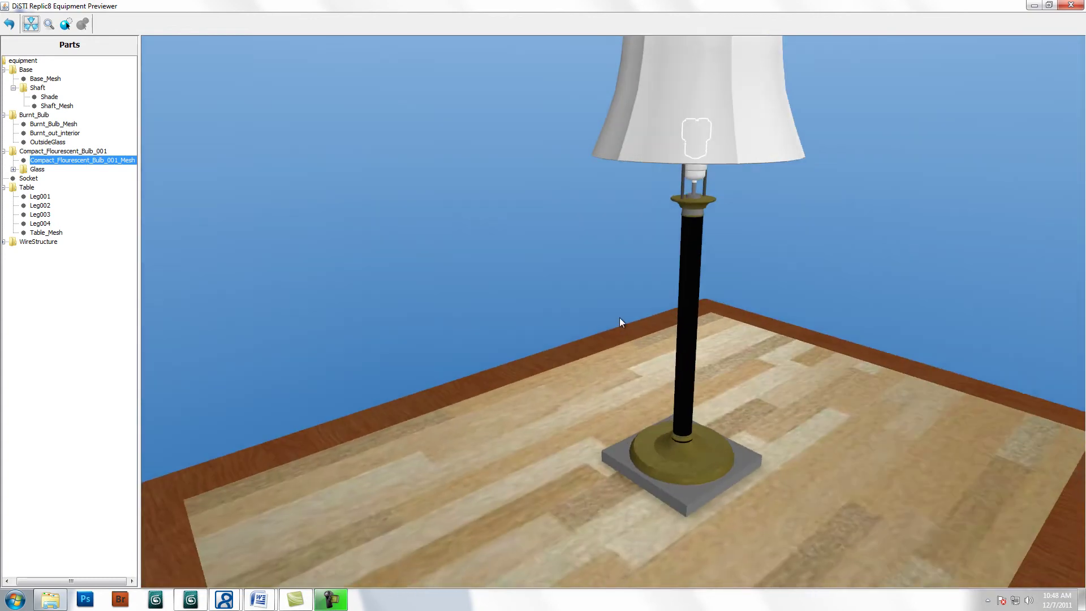
scroll(581, 340, down, 5)
drag(582, 340, 527, 372)
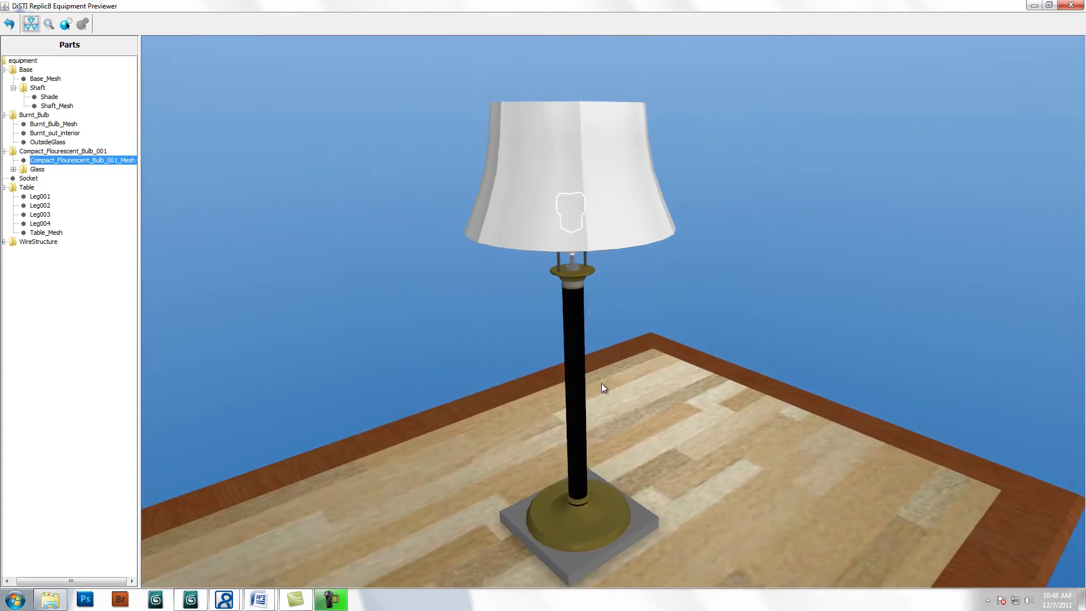
drag(604, 381, 572, 383)
scroll(545, 395, up, 3)
drag(524, 356, 500, 410)
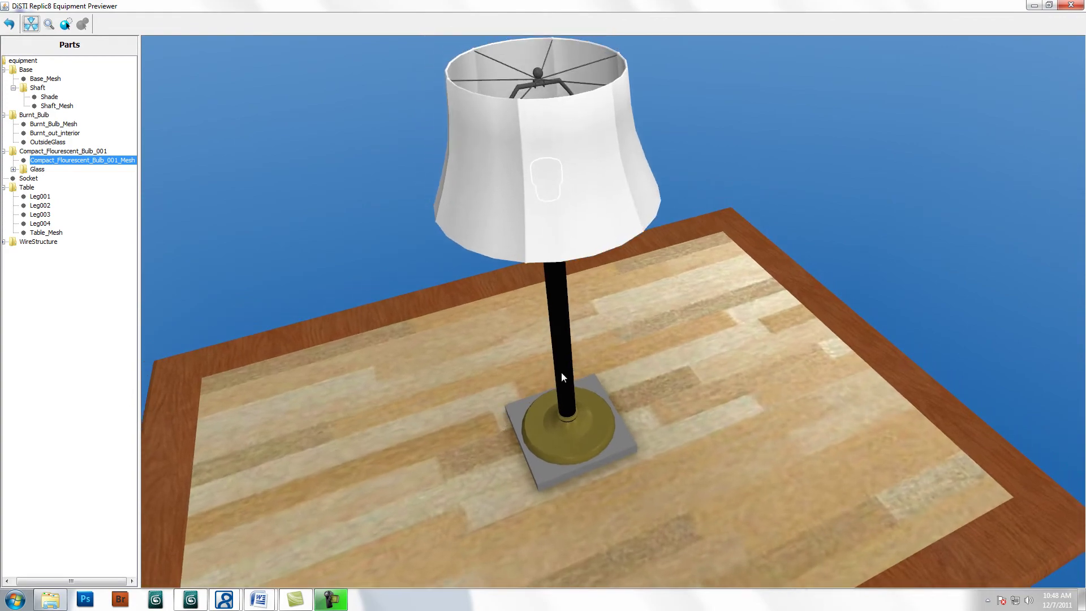
drag(562, 372, 511, 365)
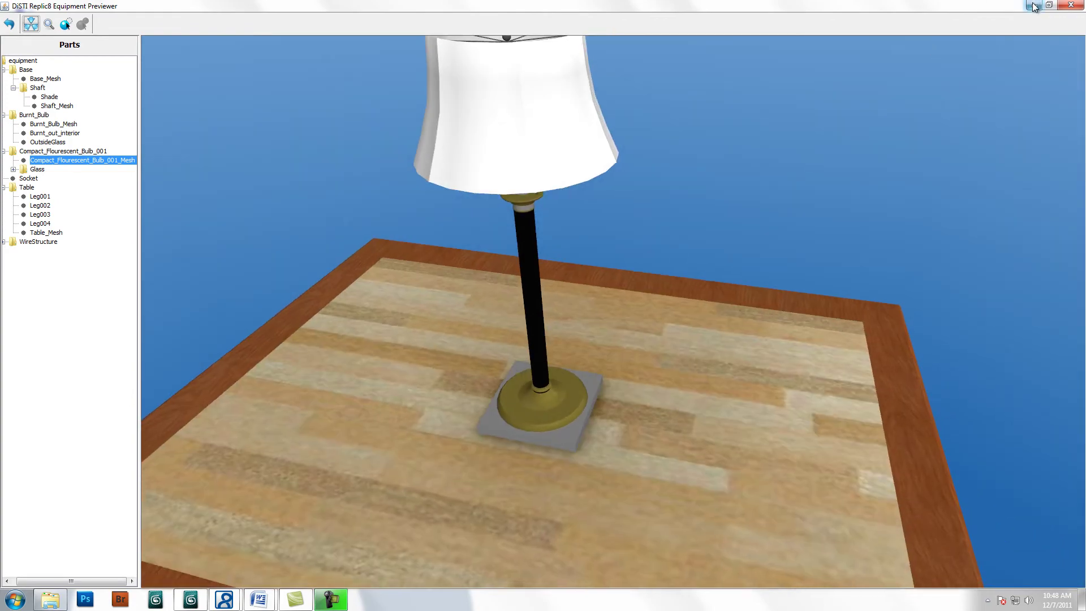